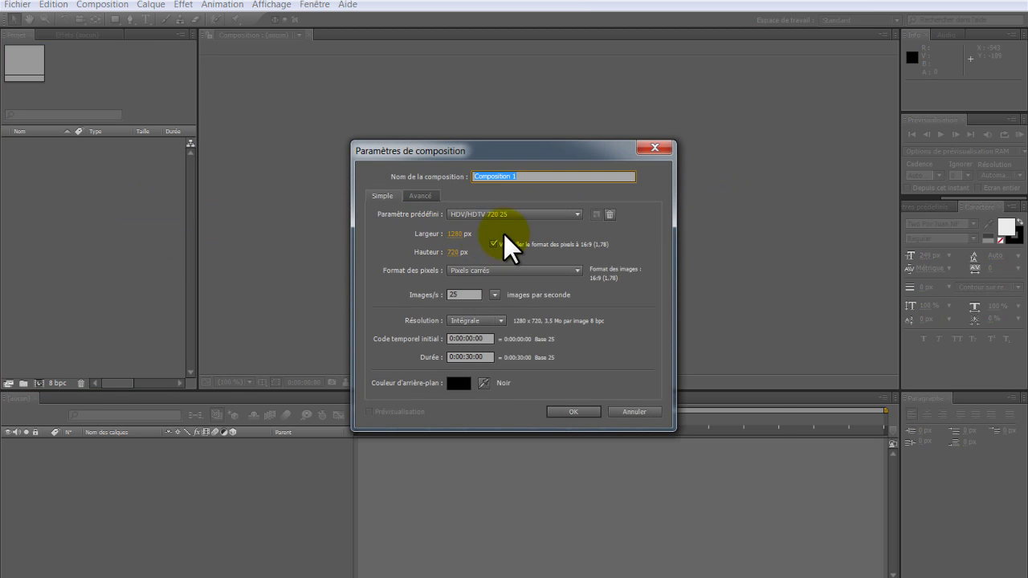
# Create a new composition with the HDV/HDTV 720 25 preset.
pyautogui.click(516, 214)
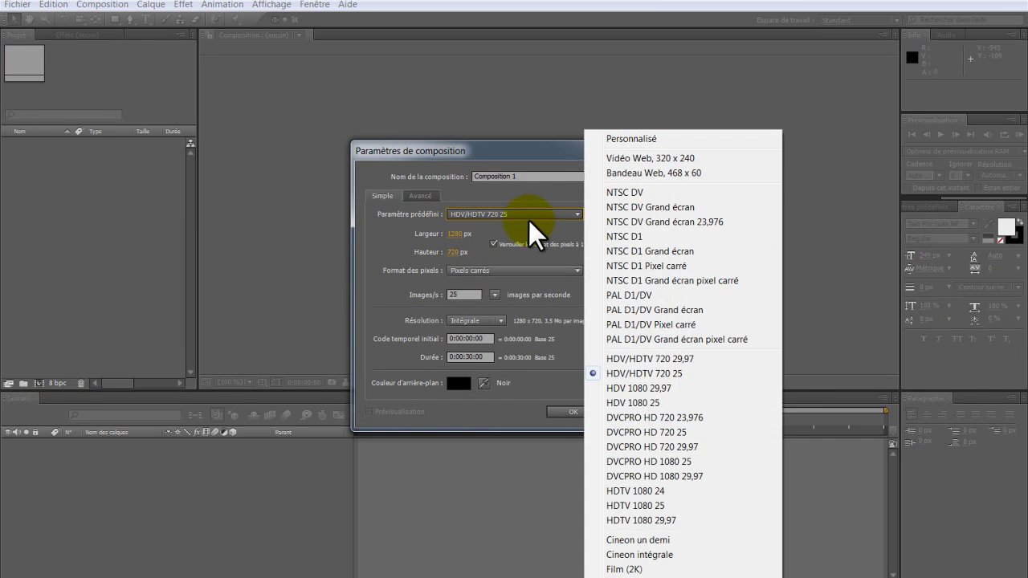
pyautogui.click(678, 374)
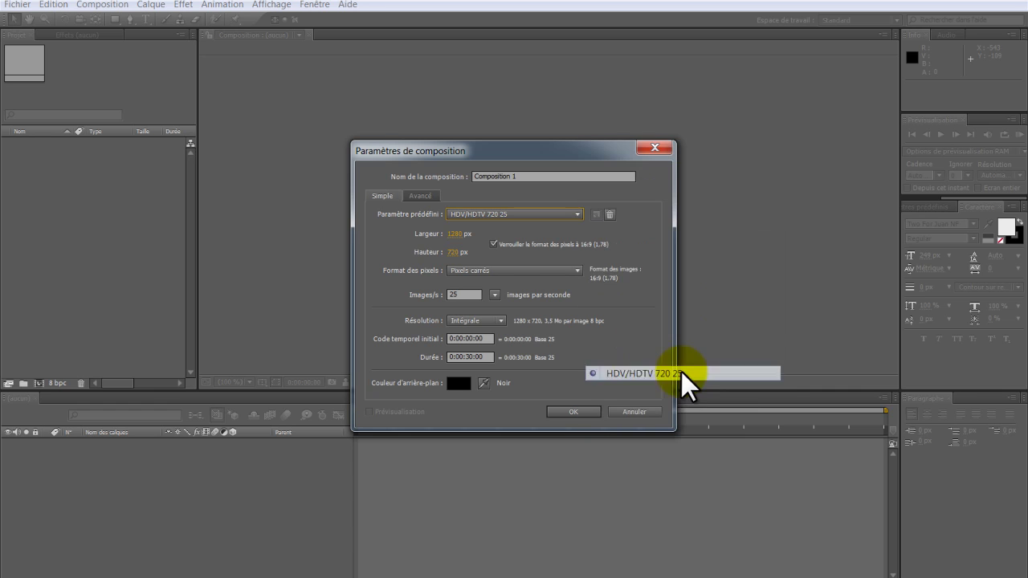
pyautogui.click(583, 416)
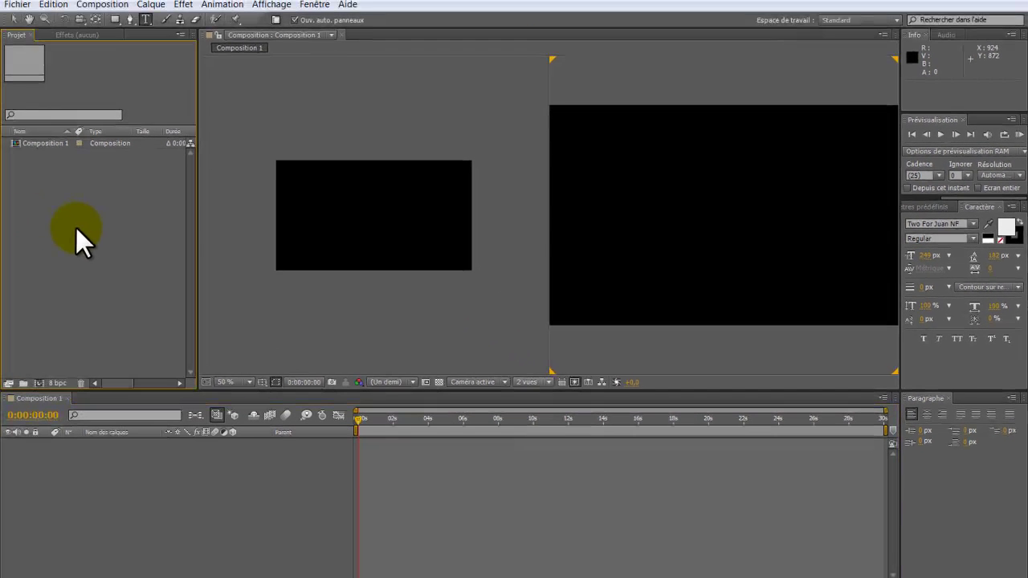
# Create a text layer reading "Betyko" and move the text so it is centred across the frame.
pyautogui.rightClick(128, 471)
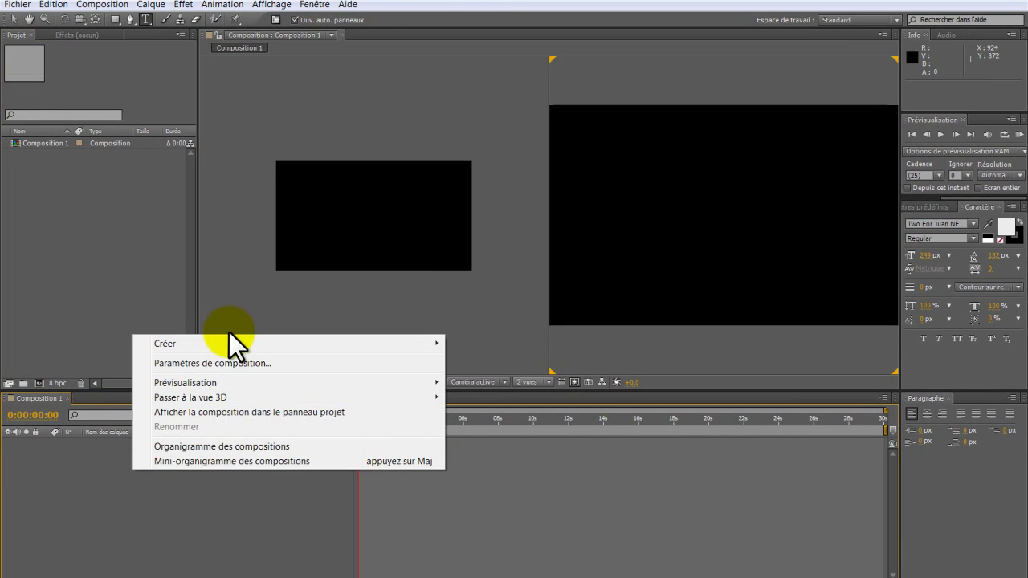
pyautogui.moveTo(228, 346)
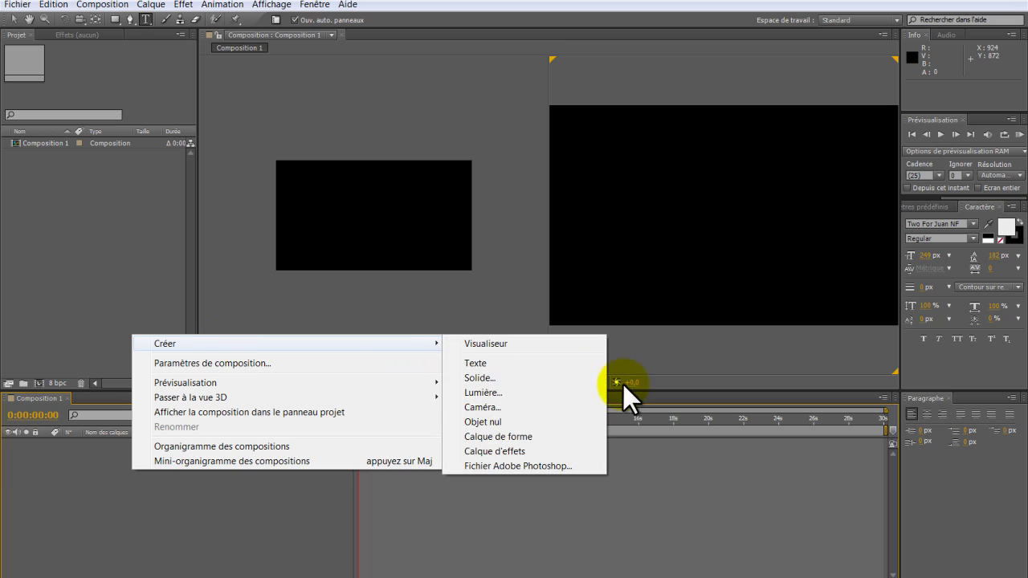
pyautogui.click(577, 364)
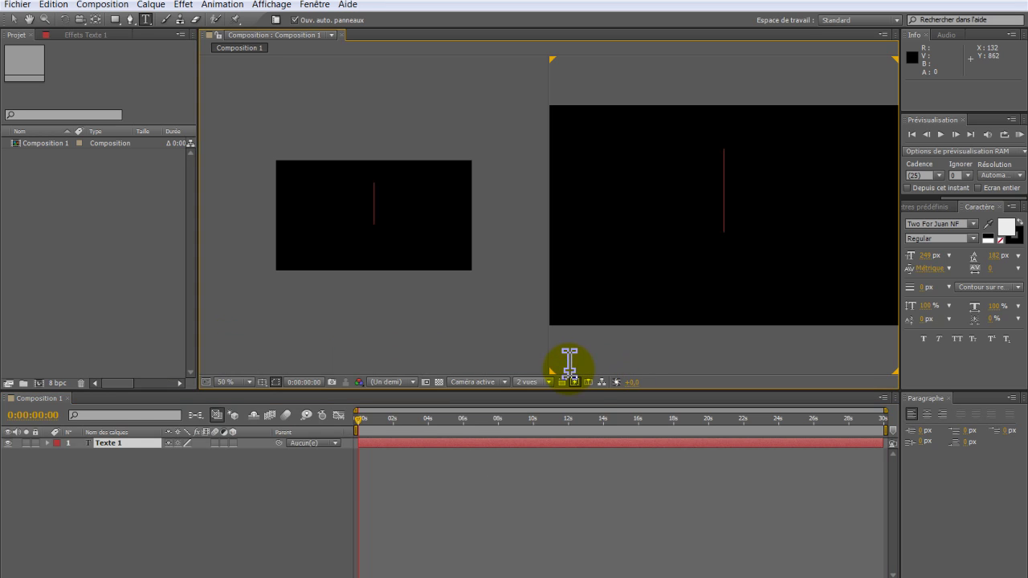
pyautogui.write('BET')
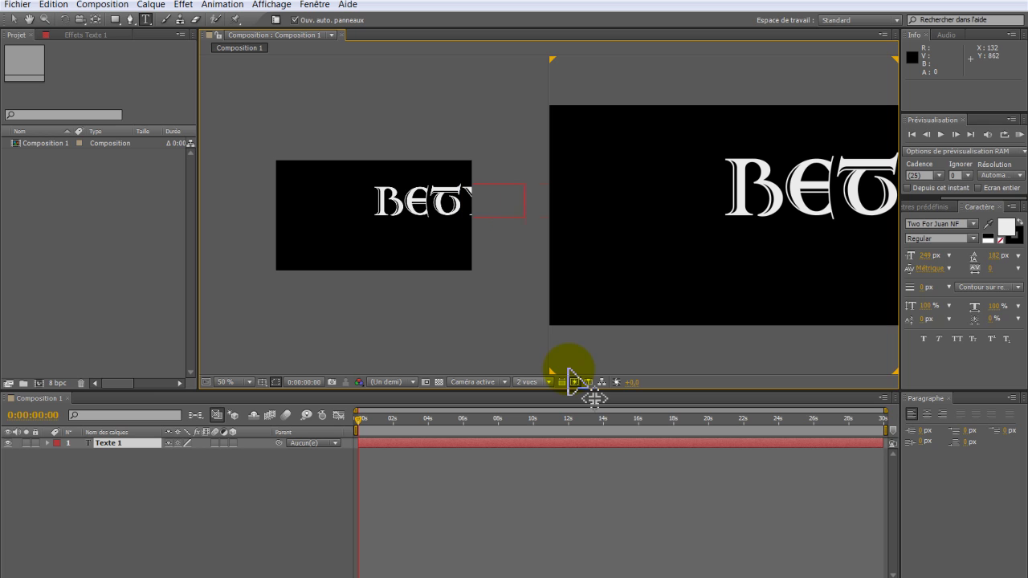
pyautogui.moveTo(489, 278); pyautogui.dragTo(402, 283)
pyautogui.click(793, 220)
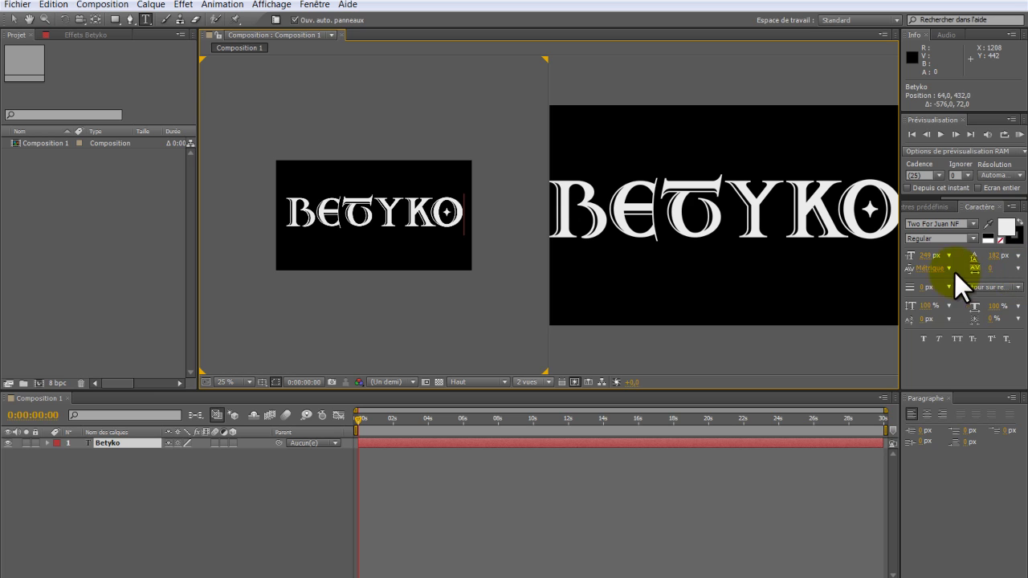
pyautogui.click(956, 225)
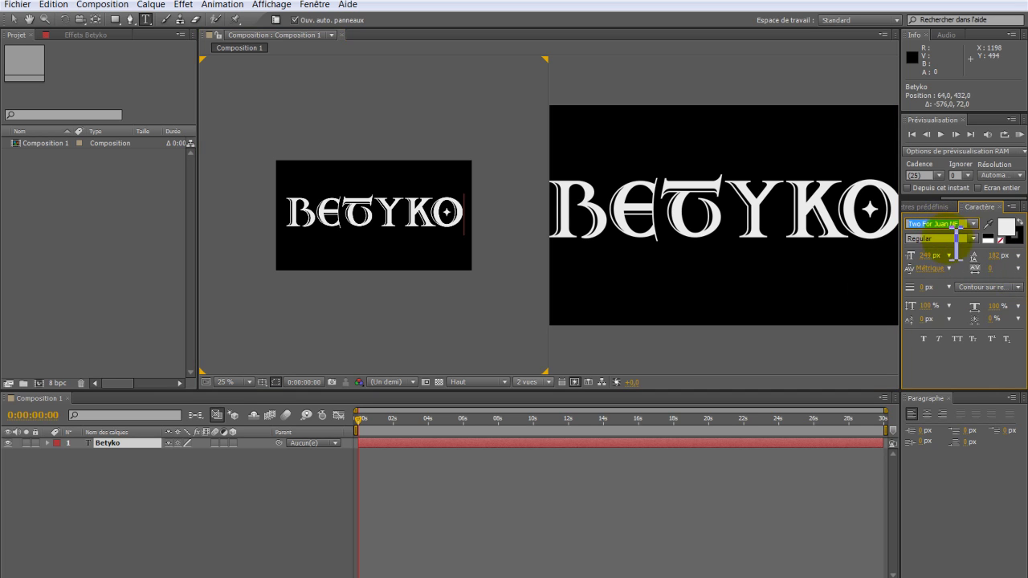
pyautogui.click(974, 239)
pyautogui.click(971, 238)
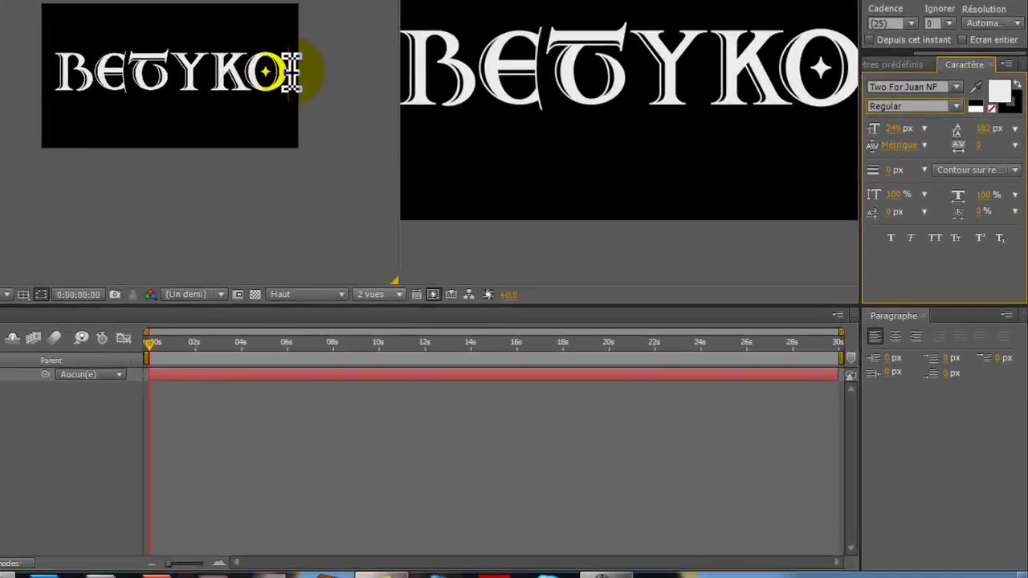
# Try a tracking of 36 on the Betyko text with a slight position shift, and undo both changes.
pyautogui.moveTo(460, 213); pyautogui.dragTo(280, 214)
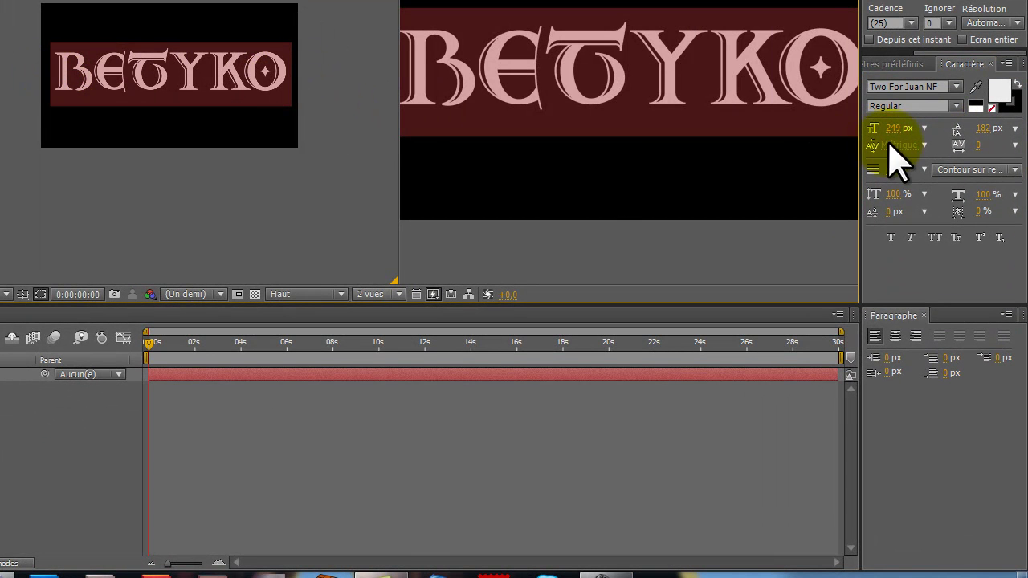
pyautogui.moveTo(979, 144); pyautogui.dragTo(1011, 143)
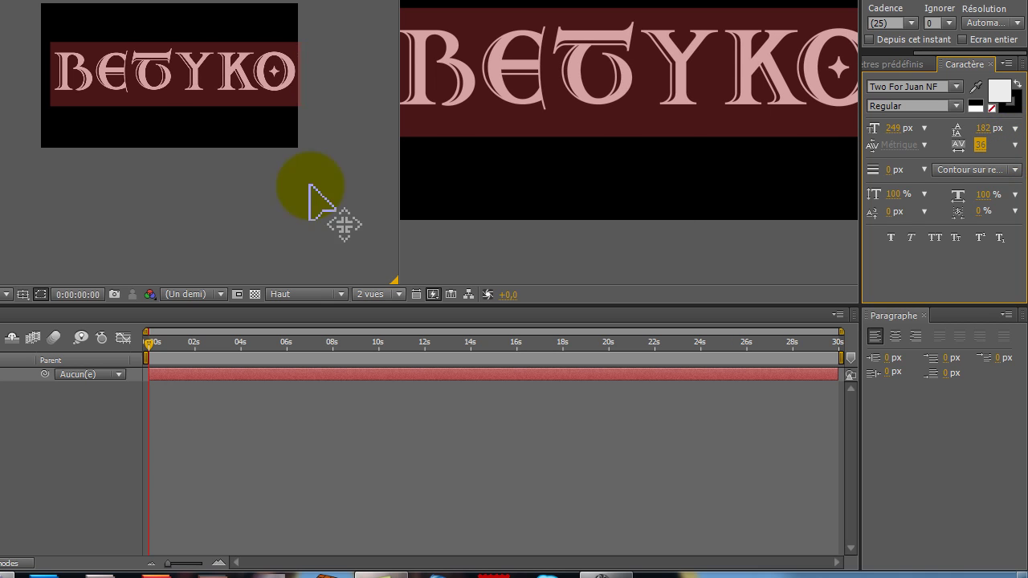
pyautogui.click(239, 189)
pyautogui.moveTo(244, 190); pyautogui.dragTo(247, 189)
pyautogui.press('KP_Enter')
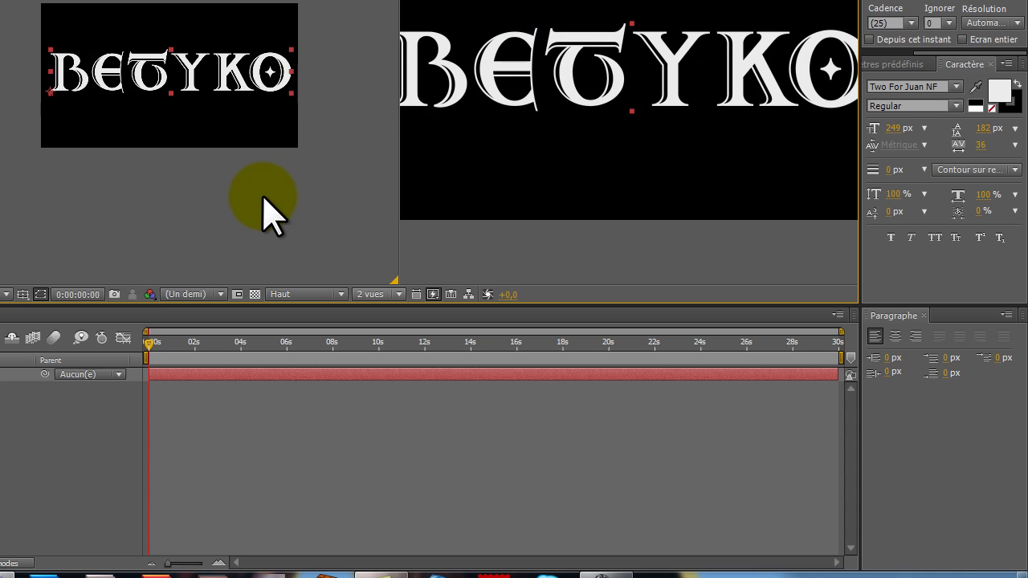
pyautogui.hotkey('ctrl', 'z')
pyautogui.hotkey('ctrl', 'z')
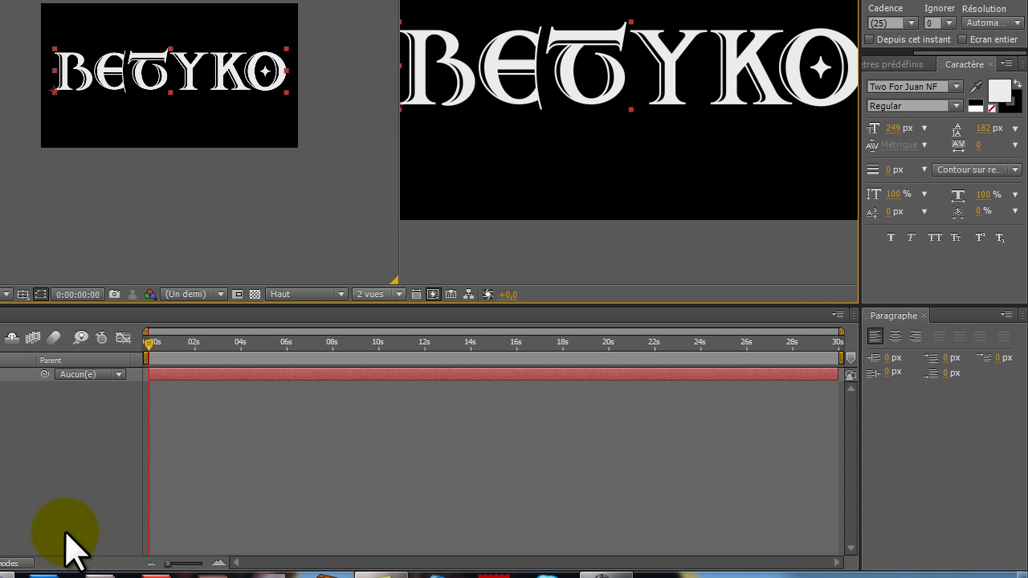
pyautogui.click(68, 550)
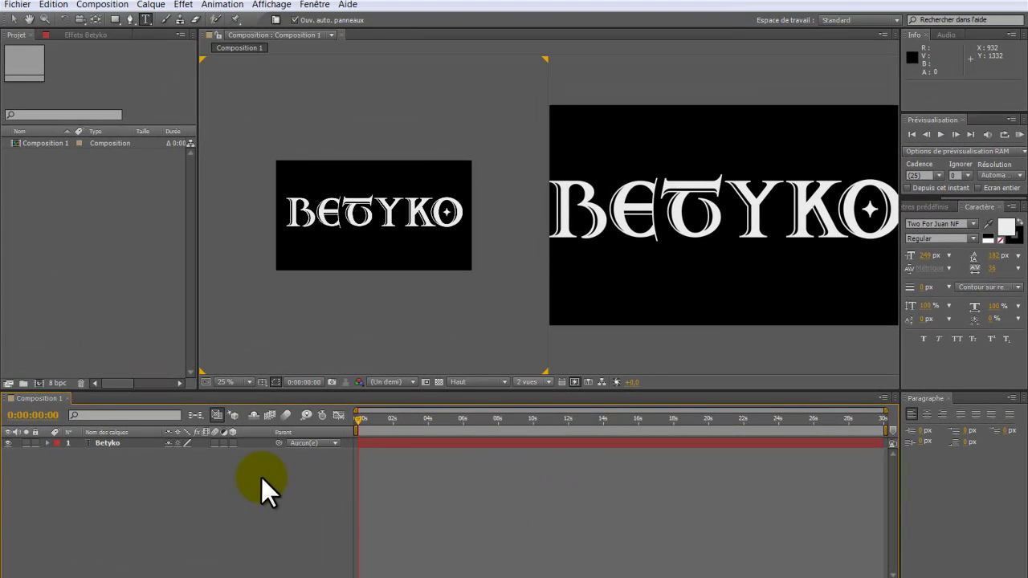
pyautogui.click(122, 447)
pyautogui.click(162, 492)
pyautogui.click(142, 443)
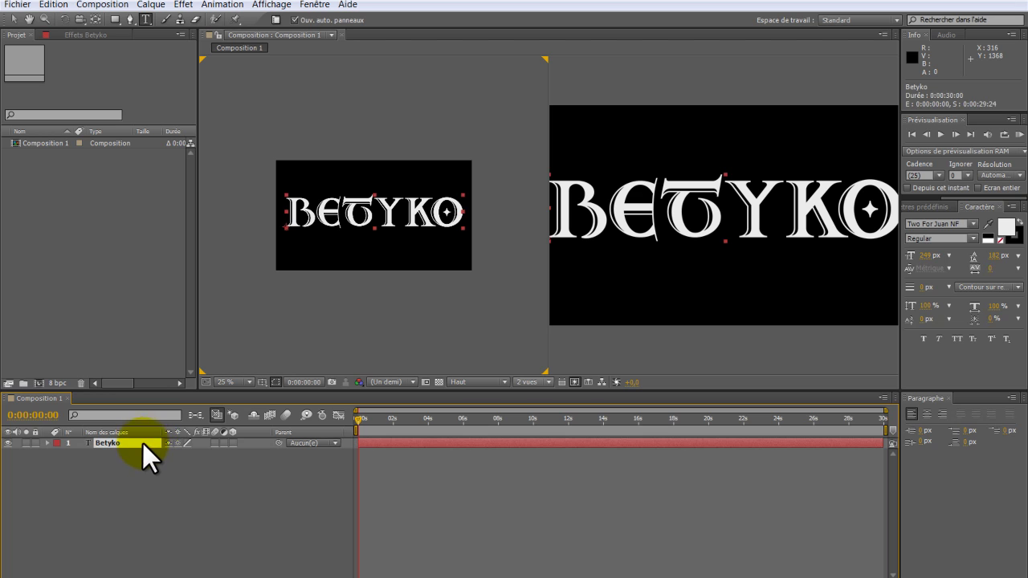
pyautogui.click(222, 5)
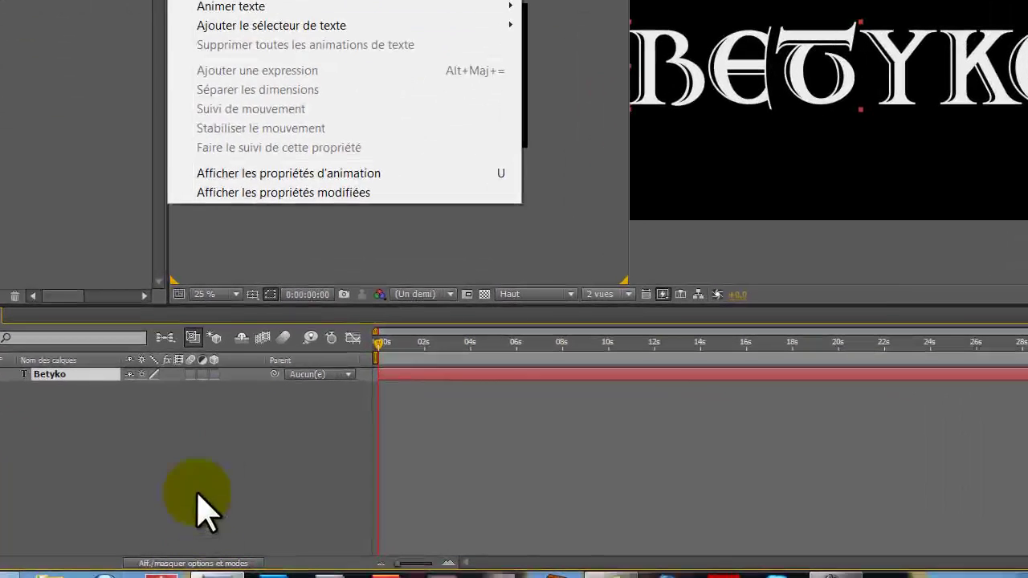
pyautogui.click(207, 513)
pyautogui.click(117, 442)
pyautogui.click(59, 405)
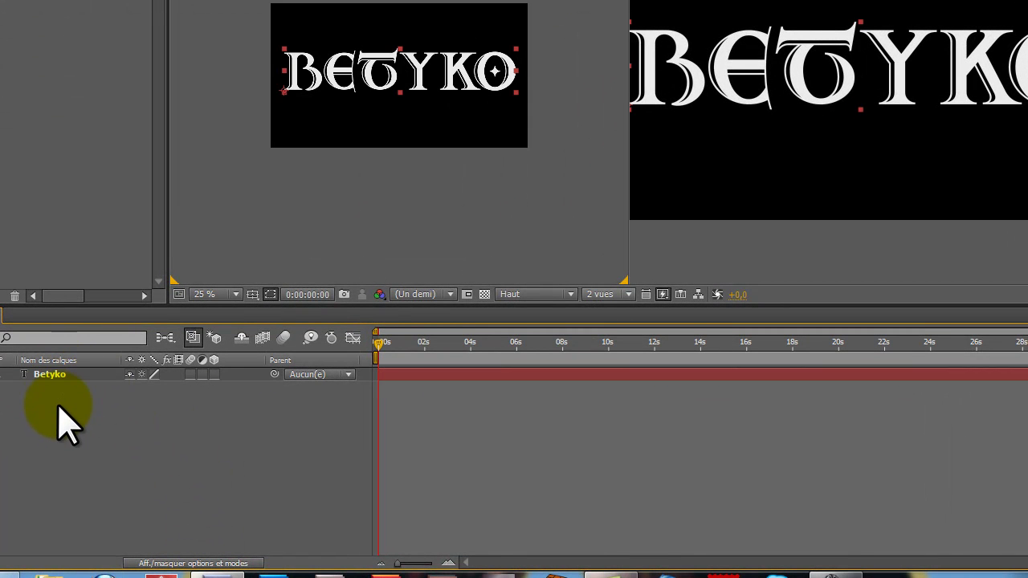
# Apply the Eclat simulation effect to the Betyko text layer.
pyautogui.click(51, 372)
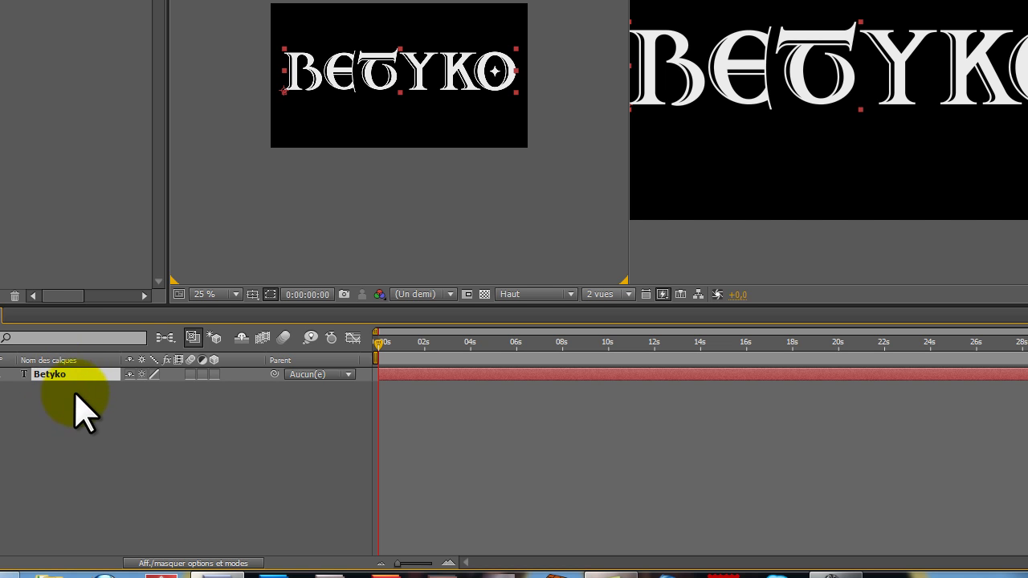
pyautogui.click(56, 178)
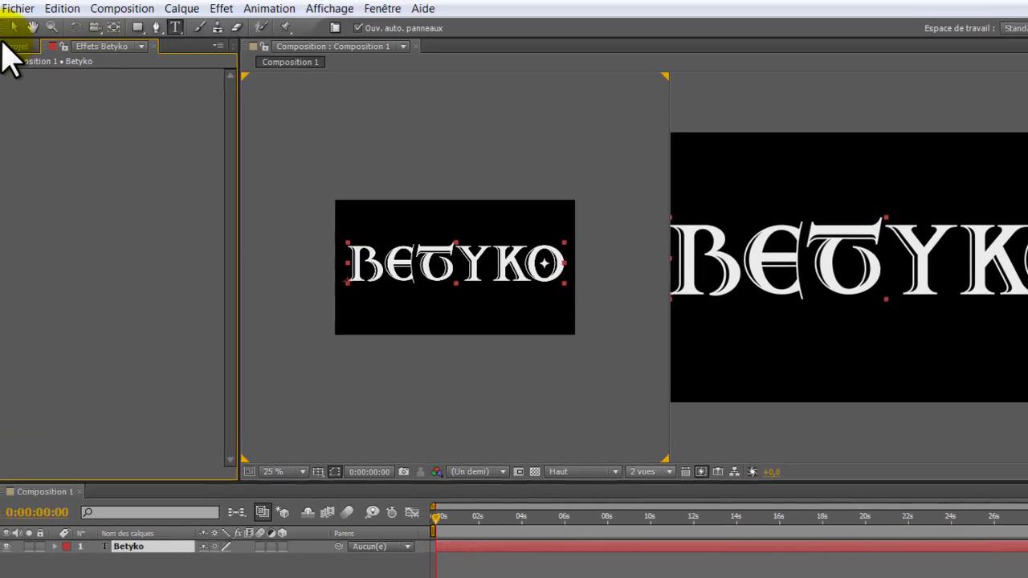
pyautogui.click(7, 49)
pyautogui.click(88, 54)
pyautogui.rightClick(48, 210)
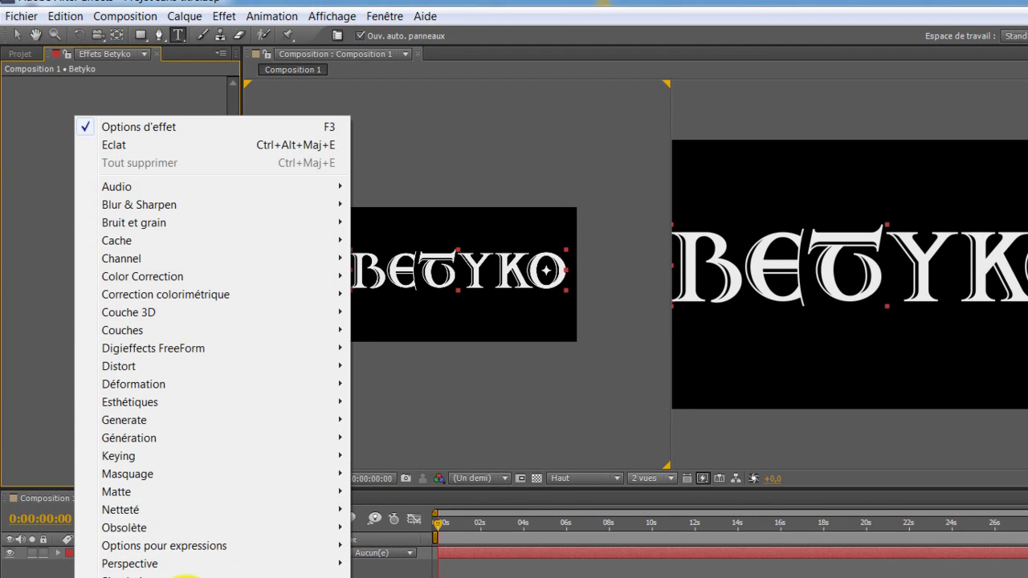
pyautogui.moveTo(190, 574)
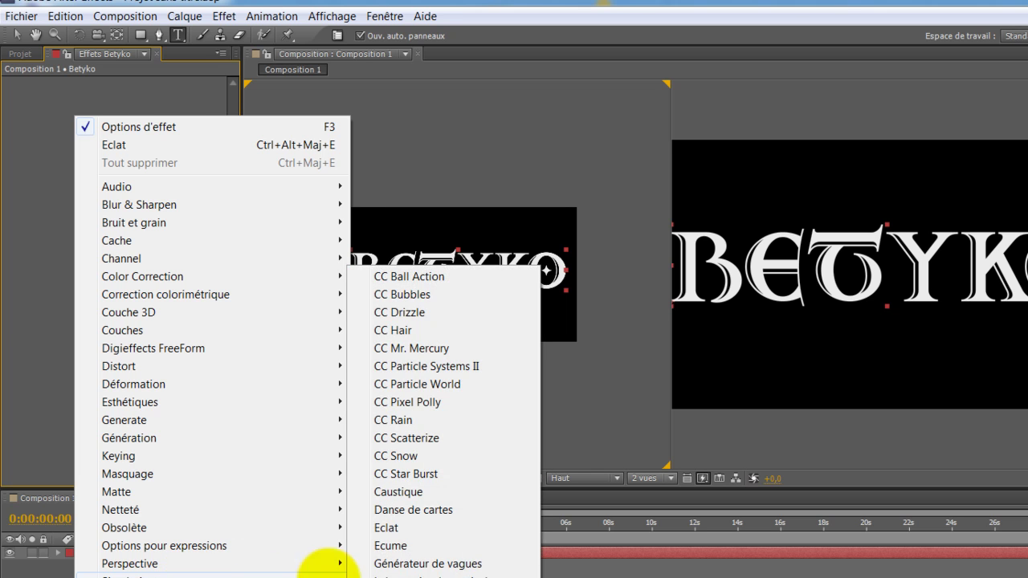
pyautogui.click(446, 530)
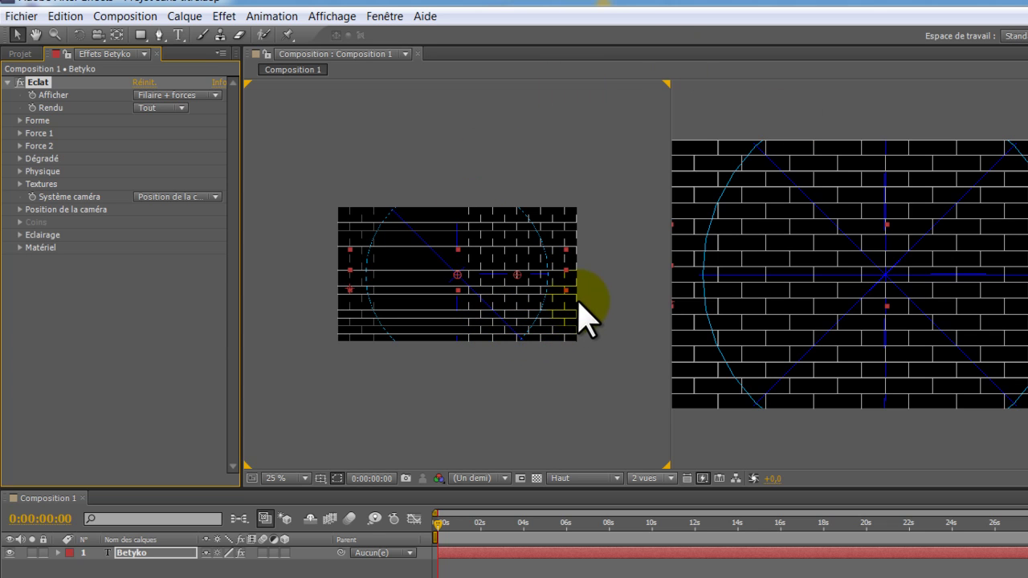
# Set the Eclat effect's Afficher option to Rendu and scrub the start of the timeline to preview the shattering text.
pyautogui.click(178, 98)
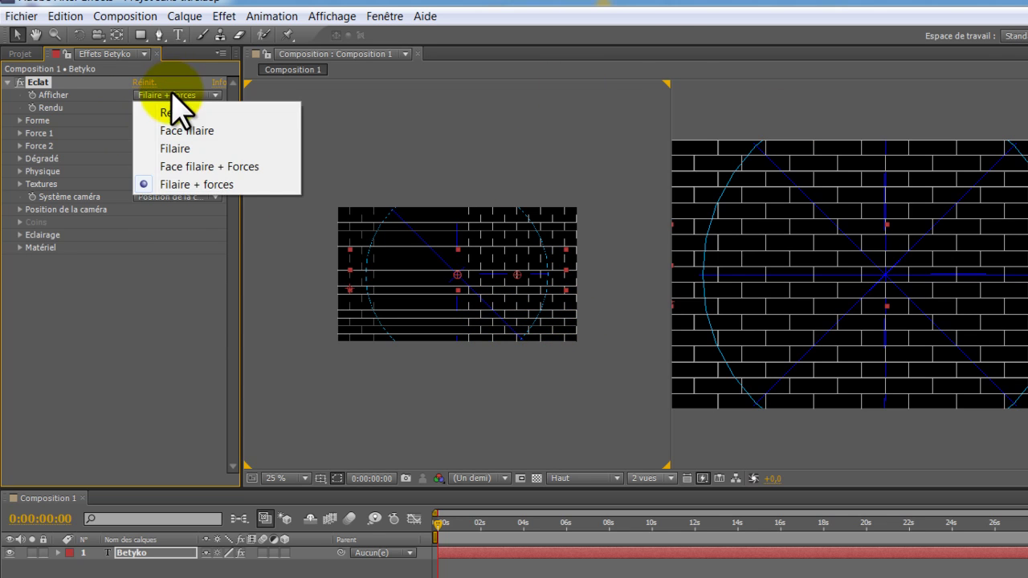
pyautogui.click(195, 111)
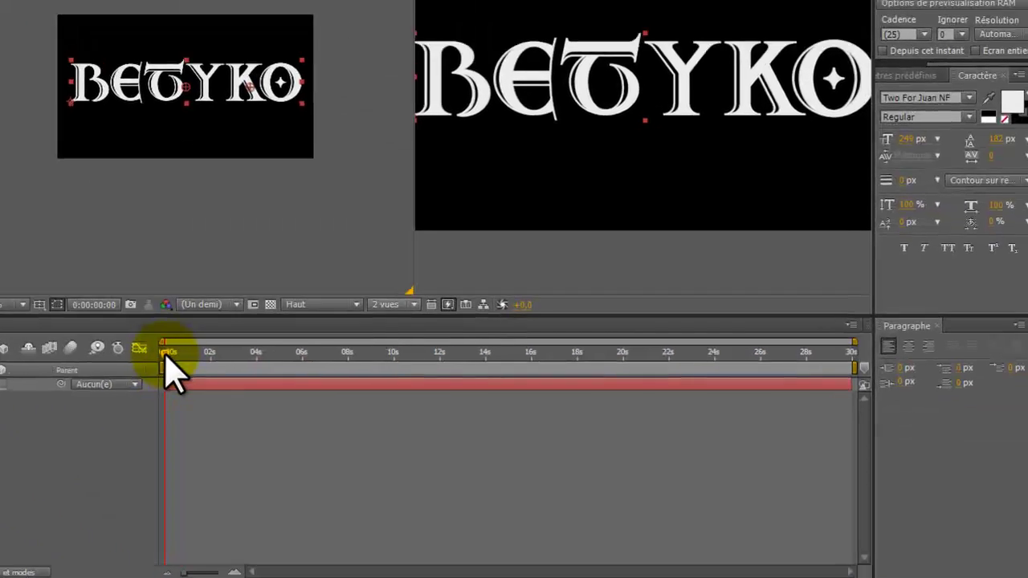
pyautogui.moveTo(437, 525); pyautogui.dragTo(466, 525)
pyautogui.moveTo(181, 350); pyautogui.dragTo(137, 405)
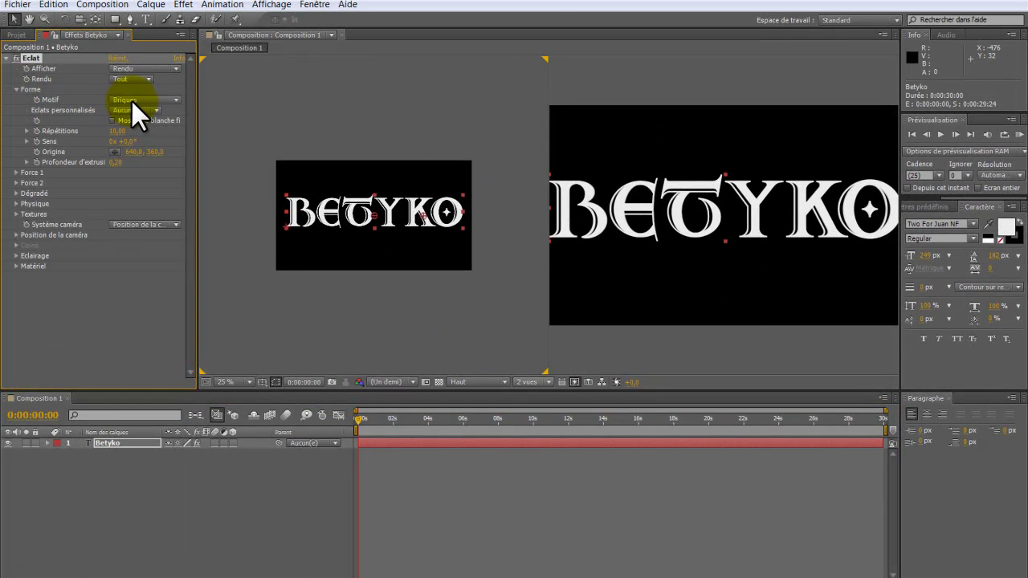
# Look through the available Motif patterns under Forme and scrub the first seconds to examine the Briques shatter.
pyautogui.click(136, 101)
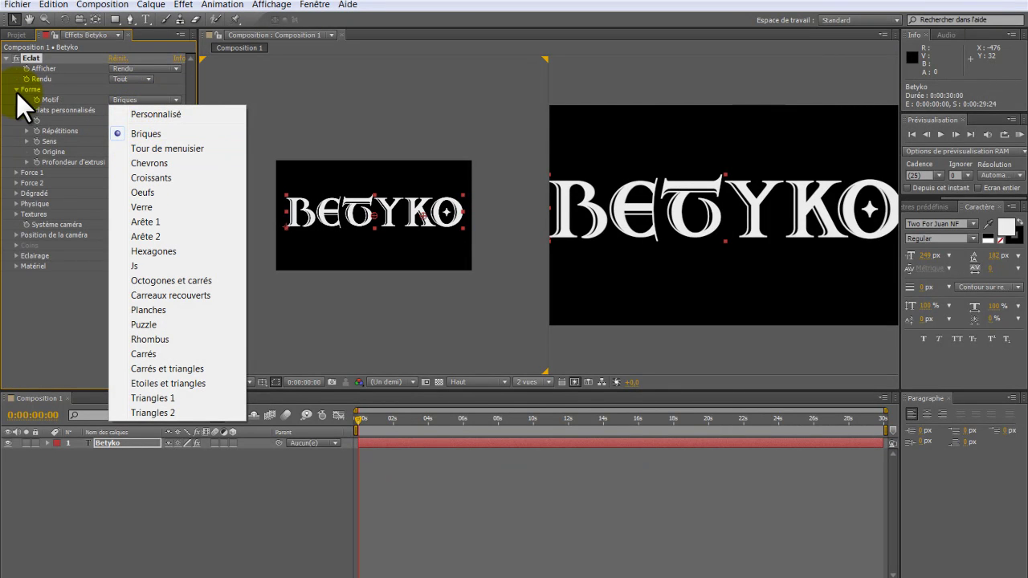
pyautogui.click(358, 417)
pyautogui.moveTo(358, 418)
pyautogui.mouseDown()
pyautogui.moveTo(375, 415)
pyautogui.moveTo(350, 423)
pyautogui.mouseUp()
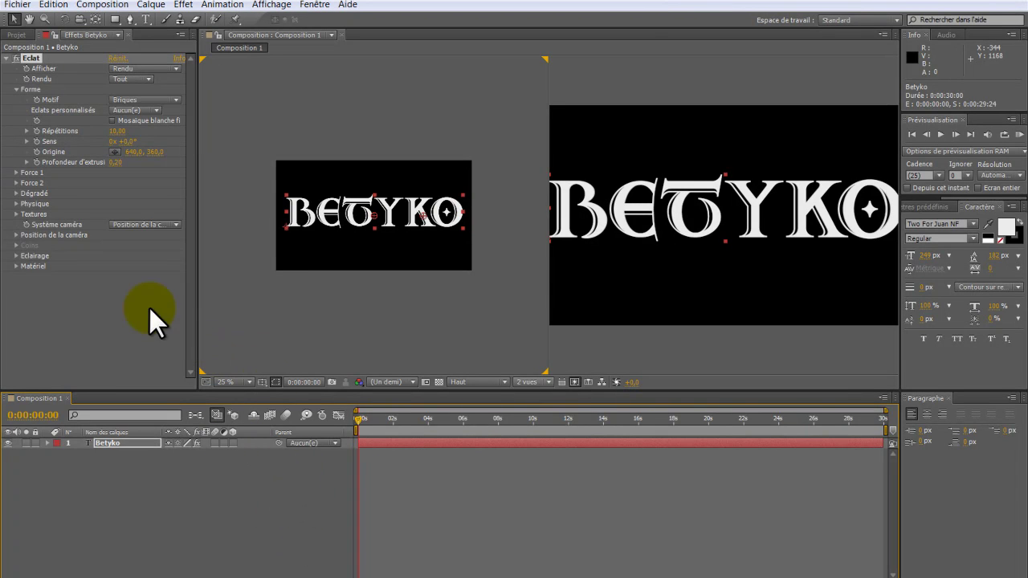
pyautogui.moveTo(359, 422)
pyautogui.mouseDown()
pyautogui.moveTo(370, 425)
pyautogui.moveTo(351, 433)
pyautogui.mouseUp()
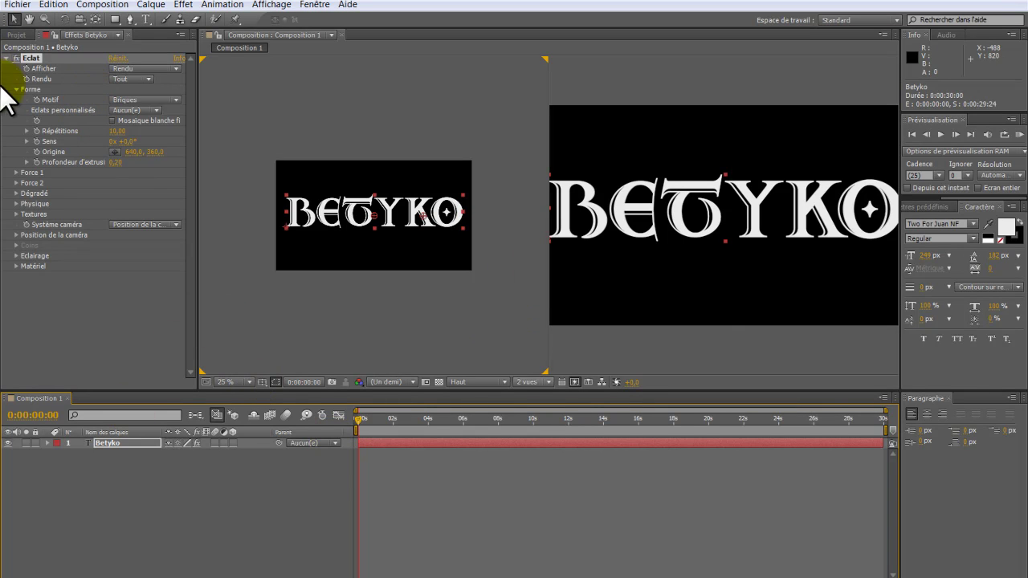
# Set the Eclat effect's Motif to Rhombus and scrub the start of the timeline to preview the new fragments.
pyautogui.click(36, 60)
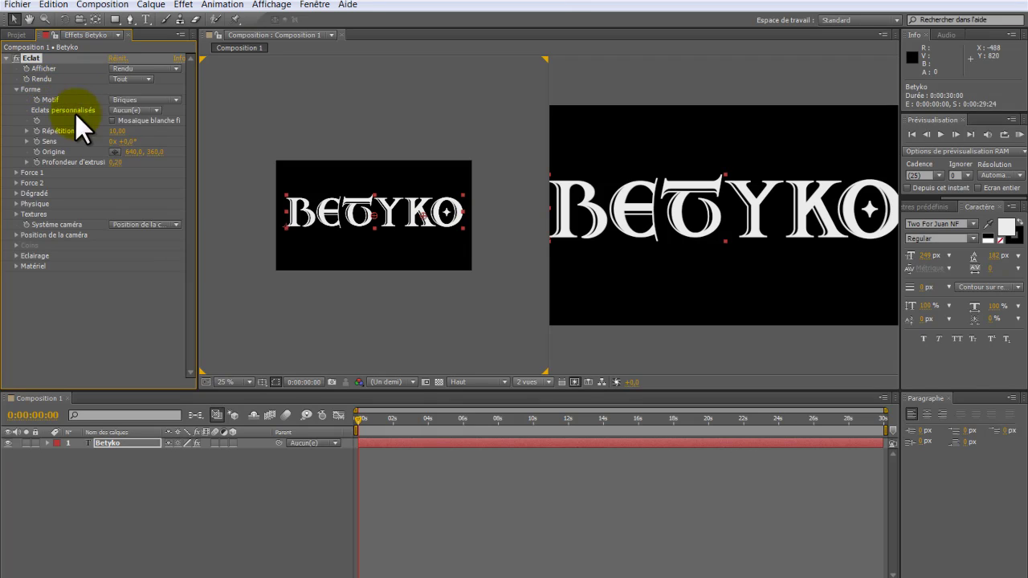
pyautogui.click(135, 99)
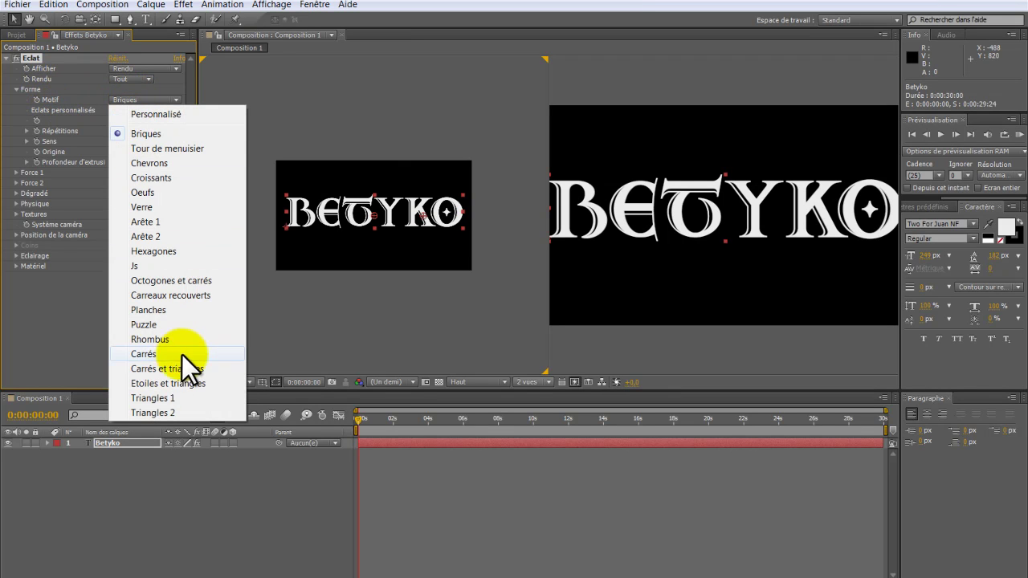
pyautogui.click(201, 341)
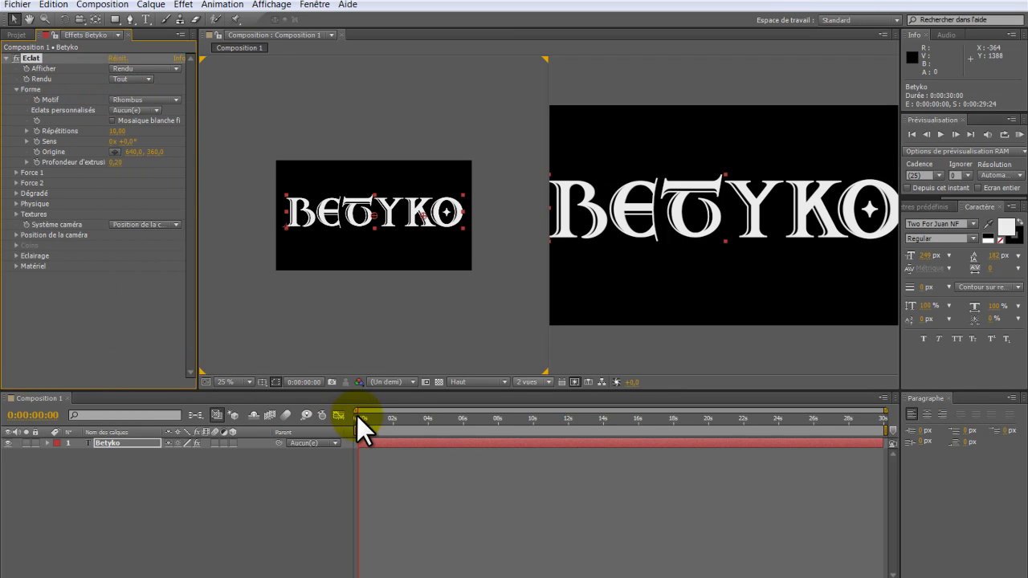
pyautogui.moveTo(367, 419)
pyautogui.mouseDown()
pyautogui.moveTo(376, 424)
pyautogui.moveTo(351, 425)
pyautogui.mouseUp()
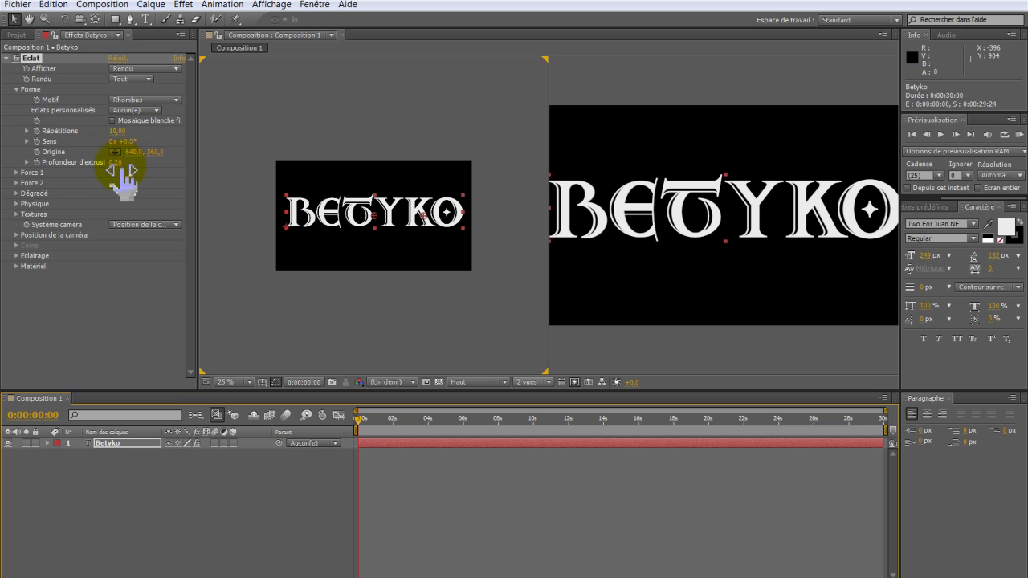
# Set the shatter fragments' extrusion depth to 0,63 on the Betyko layer.
pyautogui.moveTo(119, 169); pyautogui.dragTo(148, 166)
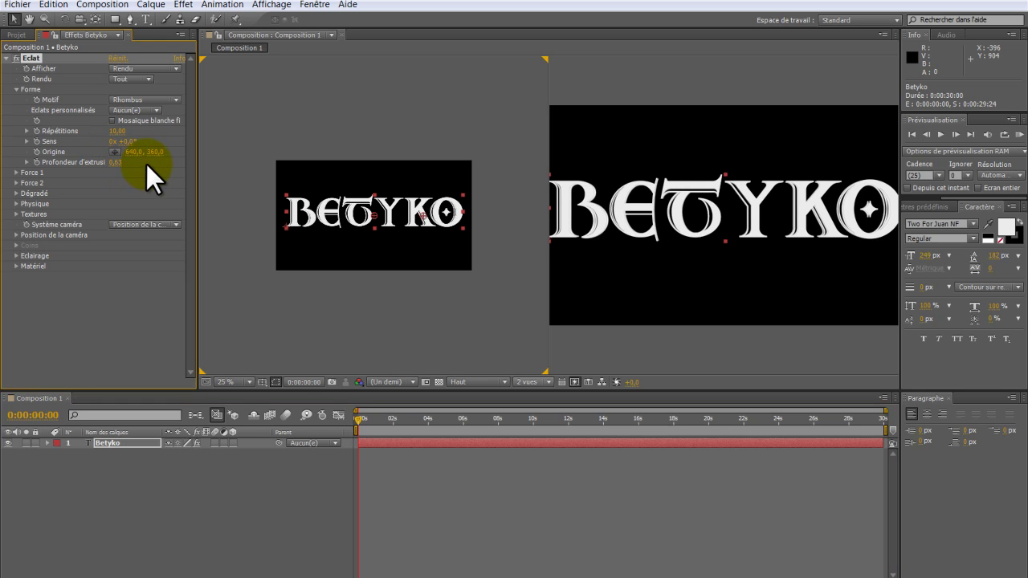
pyautogui.click(138, 442)
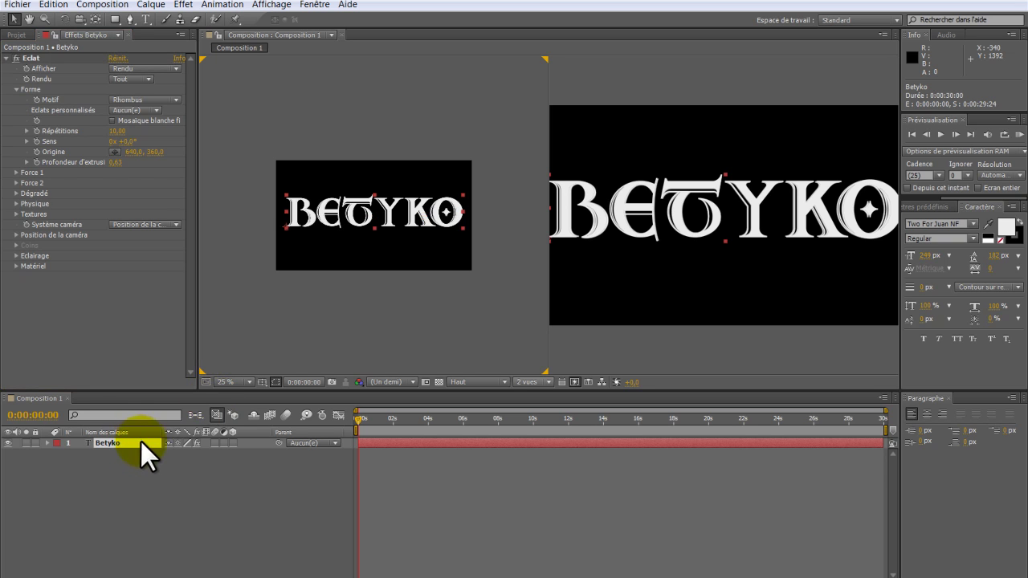
# Switch the Betyko layer to a 3D layer, toggling the option to compare it in the two views.
pyautogui.click(232, 443)
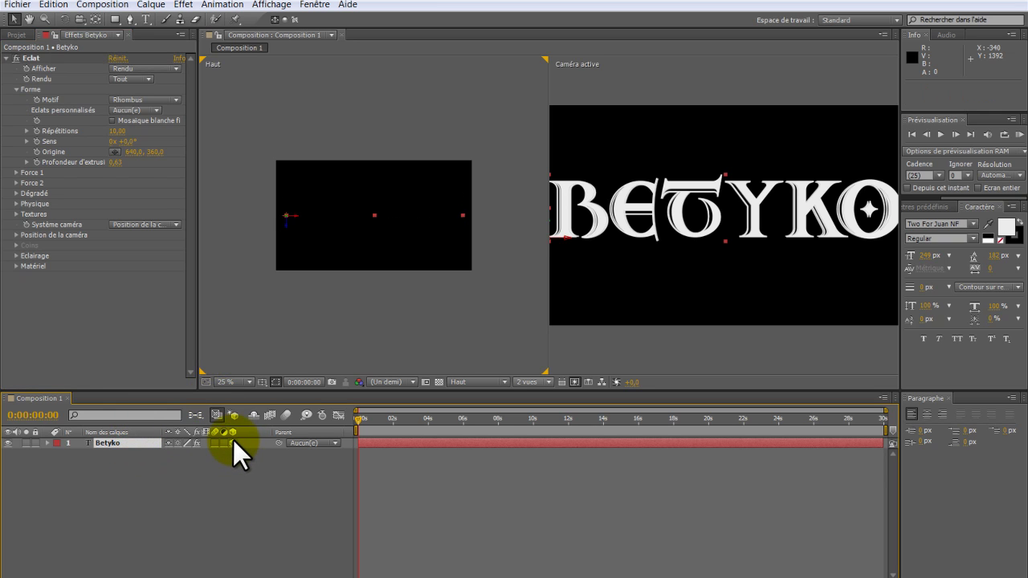
pyautogui.click(234, 443)
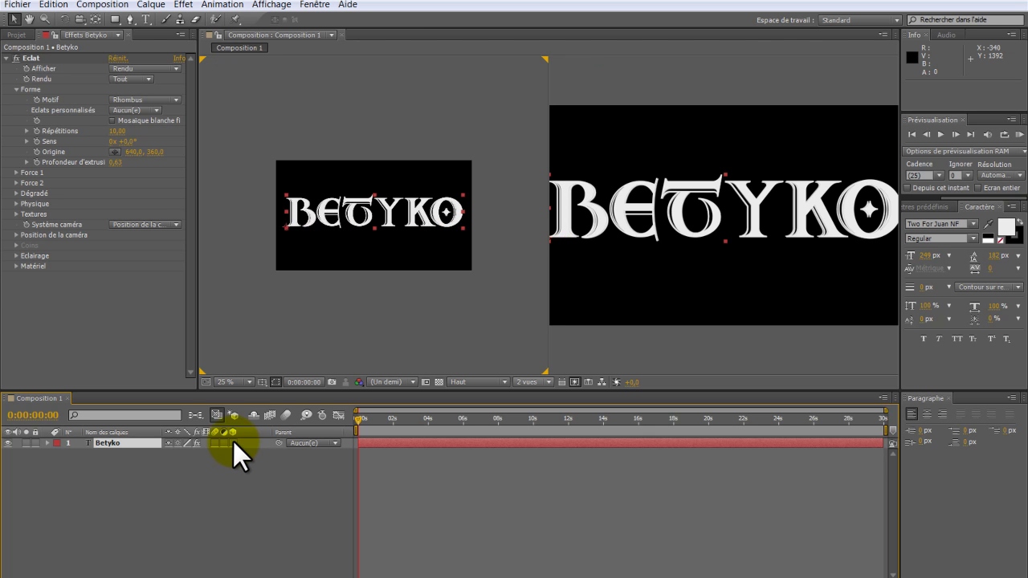
pyautogui.click(233, 442)
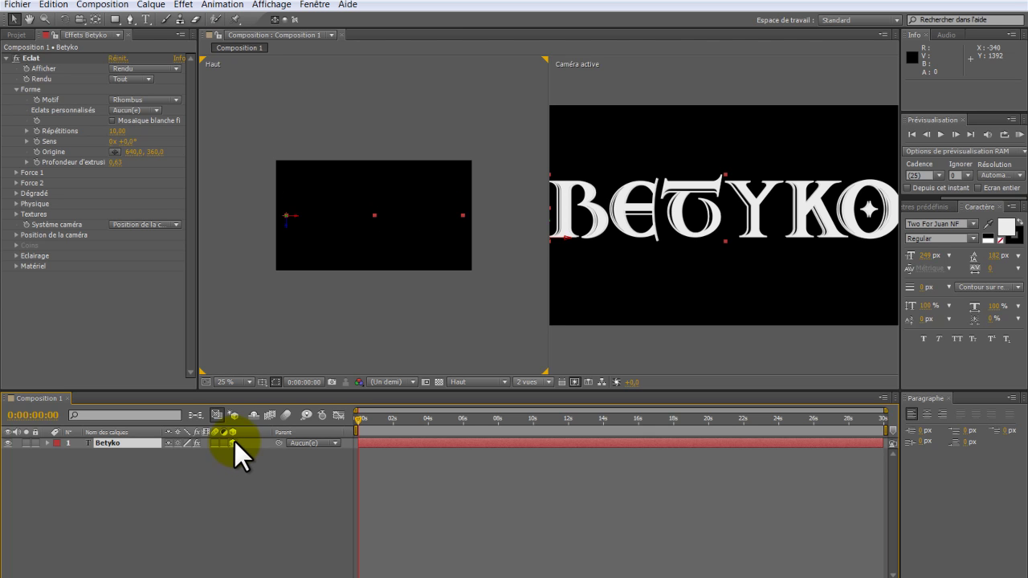
pyautogui.click(477, 281)
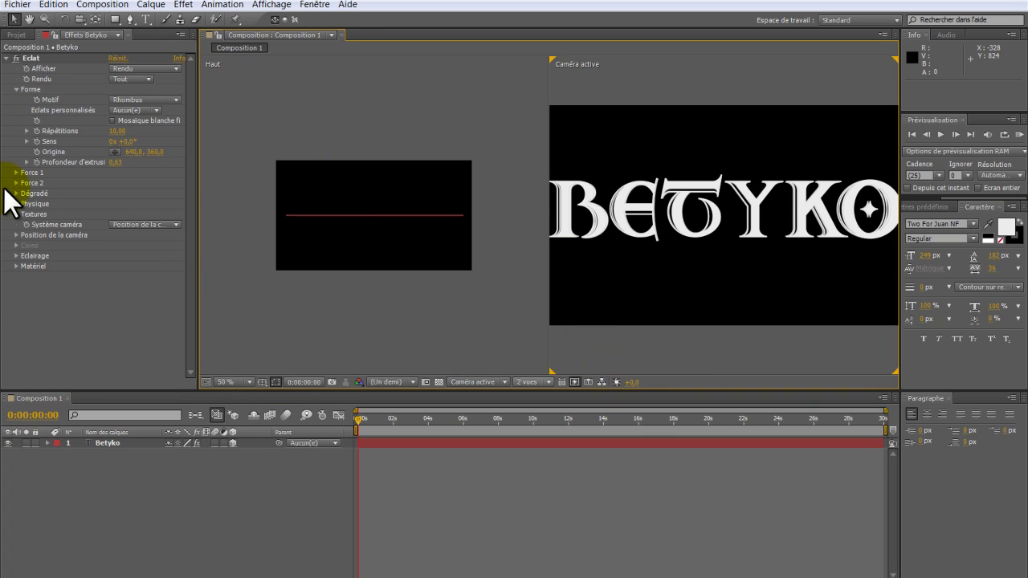
# Set the Eclat effect's extrusion depth to 1,11 on the Betyko layer.
pyautogui.moveTo(117, 163); pyautogui.dragTo(180, 197)
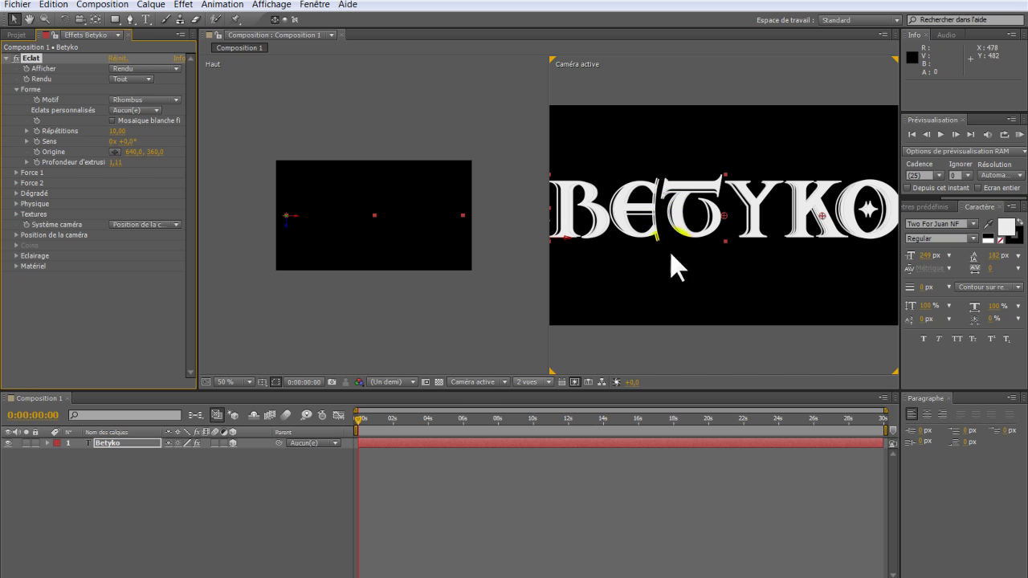
pyautogui.click(28, 312)
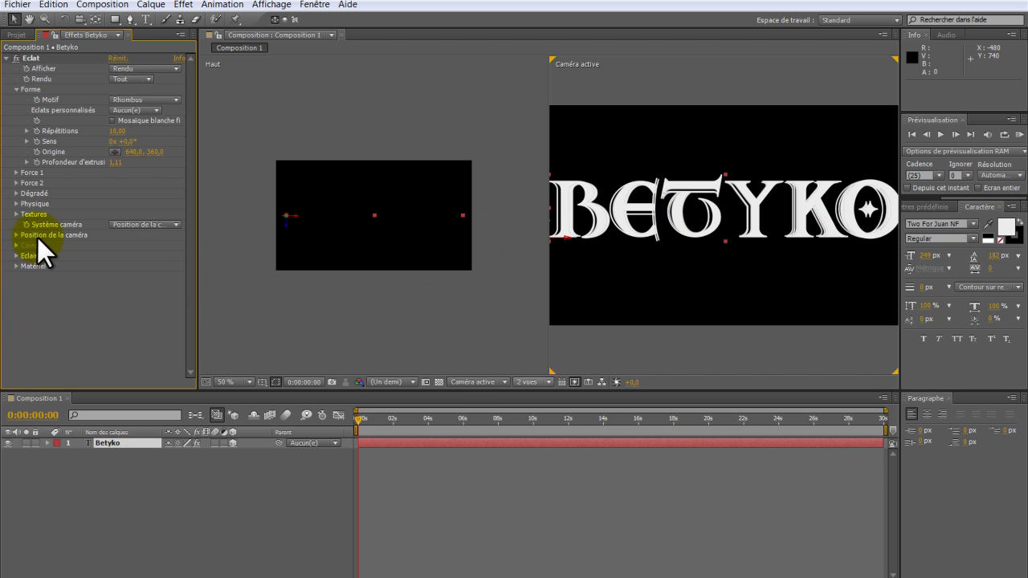
pyautogui.click(154, 557)
pyautogui.click(471, 347)
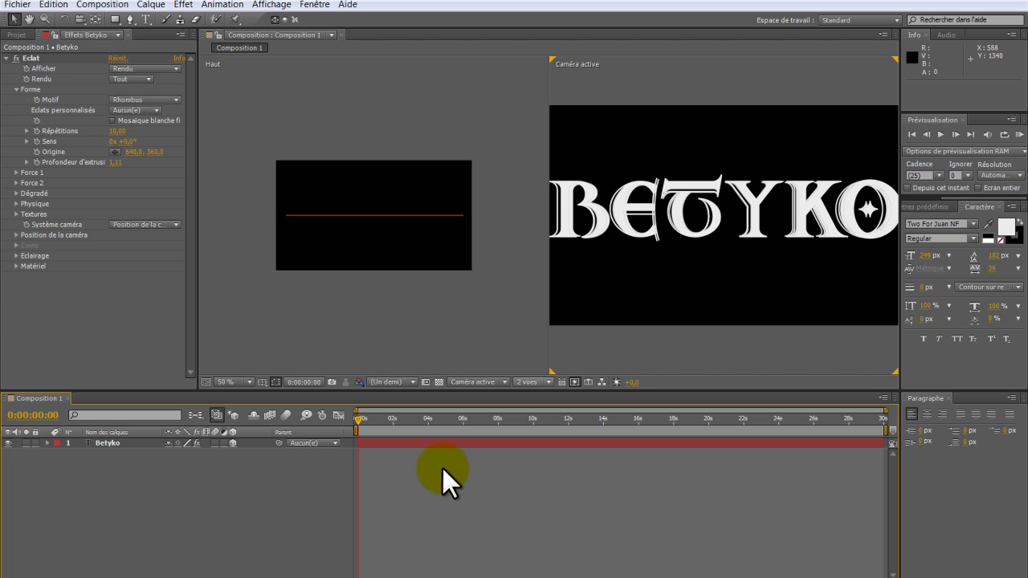
# Create a two-node camera named Caméra 1 in the composition, keeping the proposed settings.
pyautogui.rightClick(167, 491)
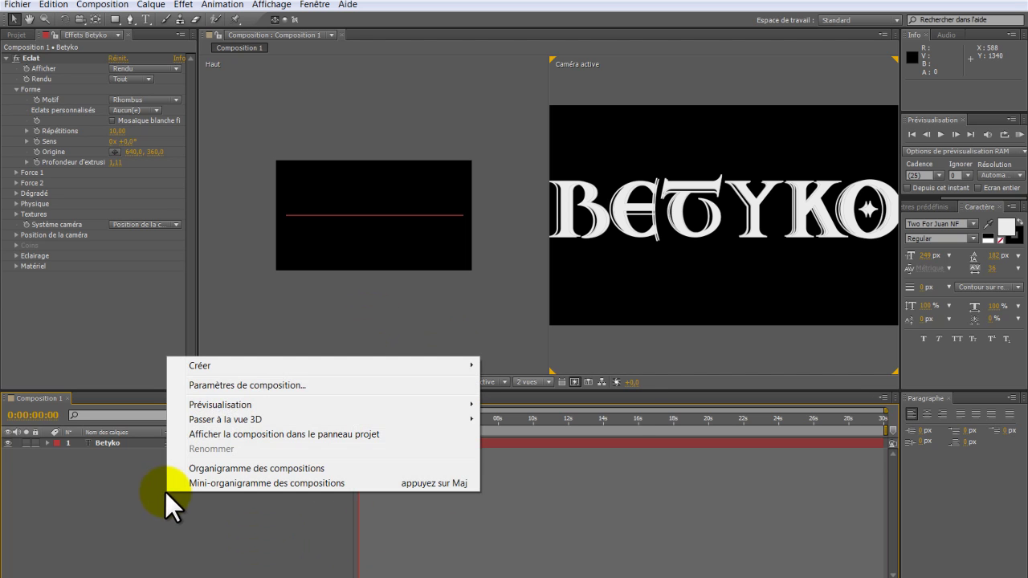
pyautogui.moveTo(231, 367)
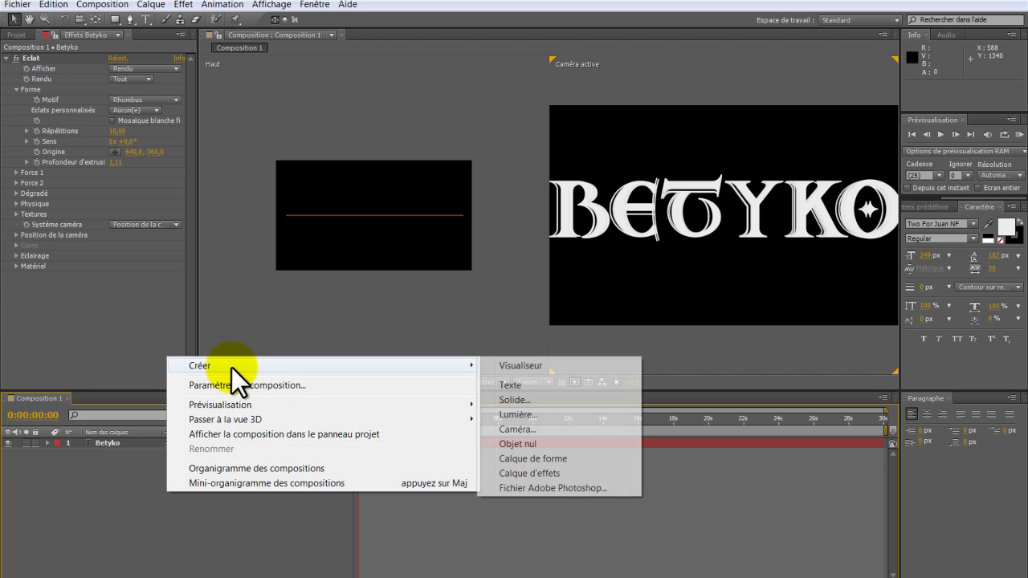
pyautogui.click(551, 427)
pyautogui.click(636, 422)
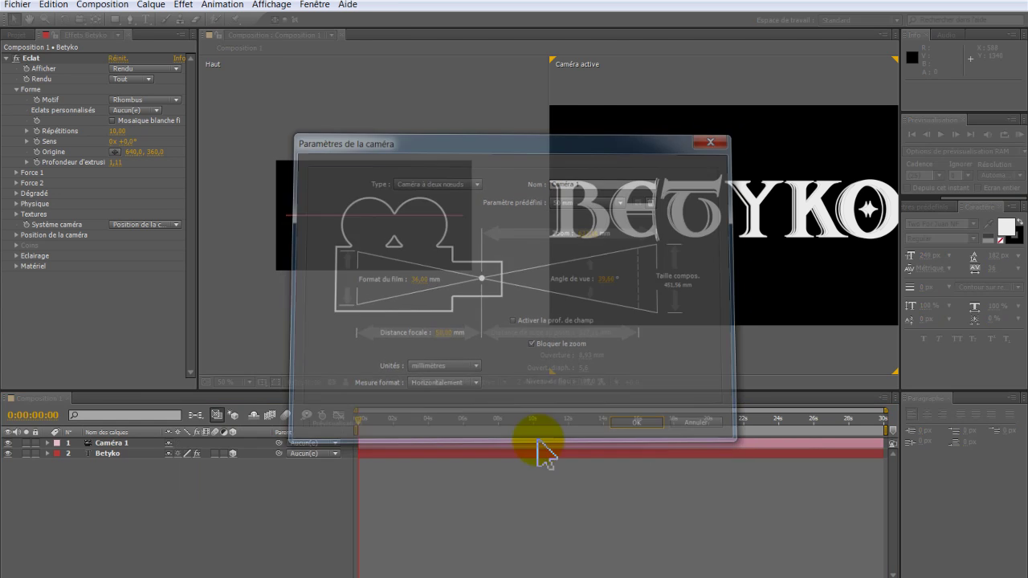
# Create a null object above the camera and make it a 3D layer.
pyautogui.rightClick(147, 490)
pyautogui.moveTo(310, 365)
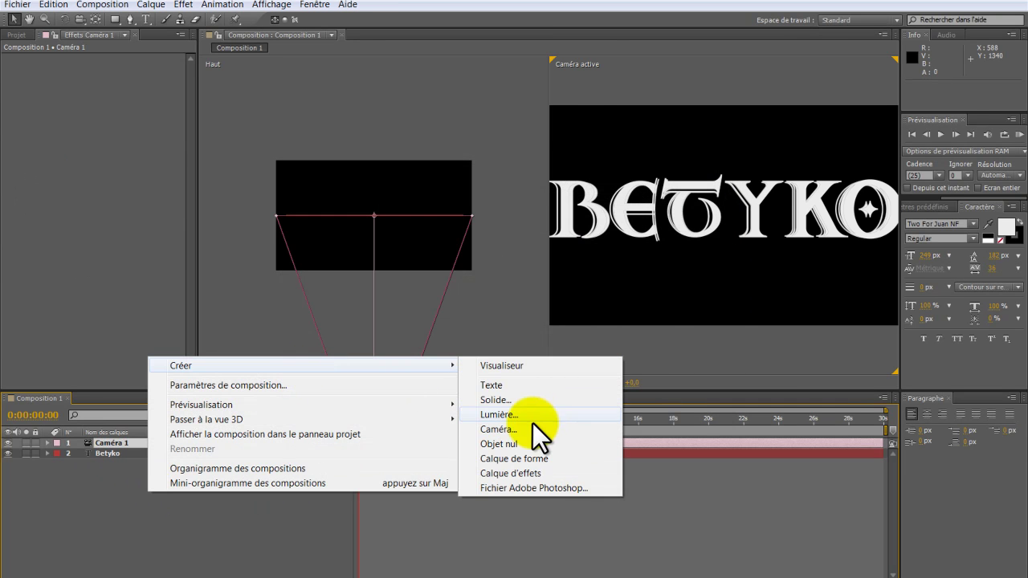
pyautogui.click(511, 444)
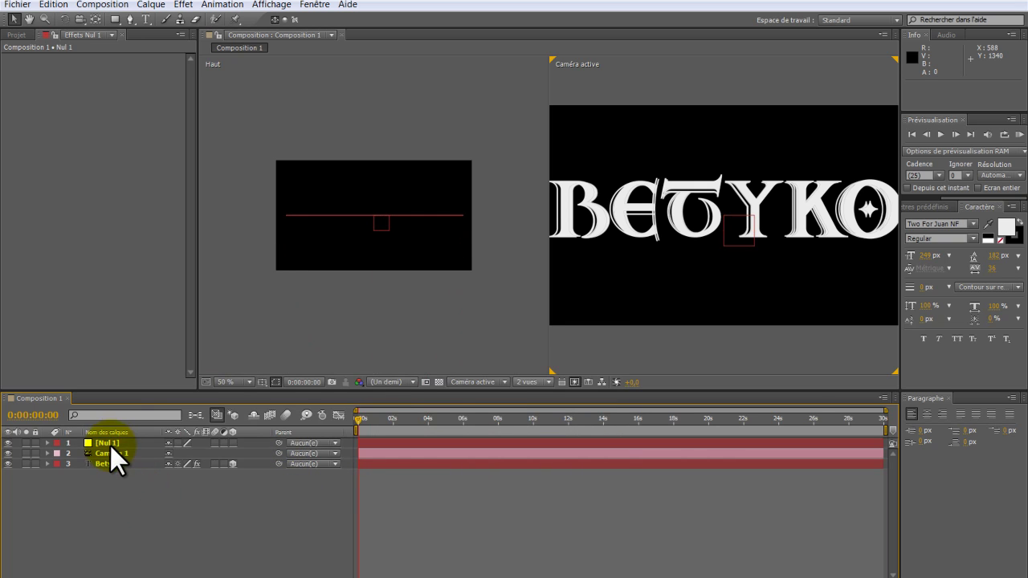
pyautogui.click(115, 453)
pyautogui.click(149, 444)
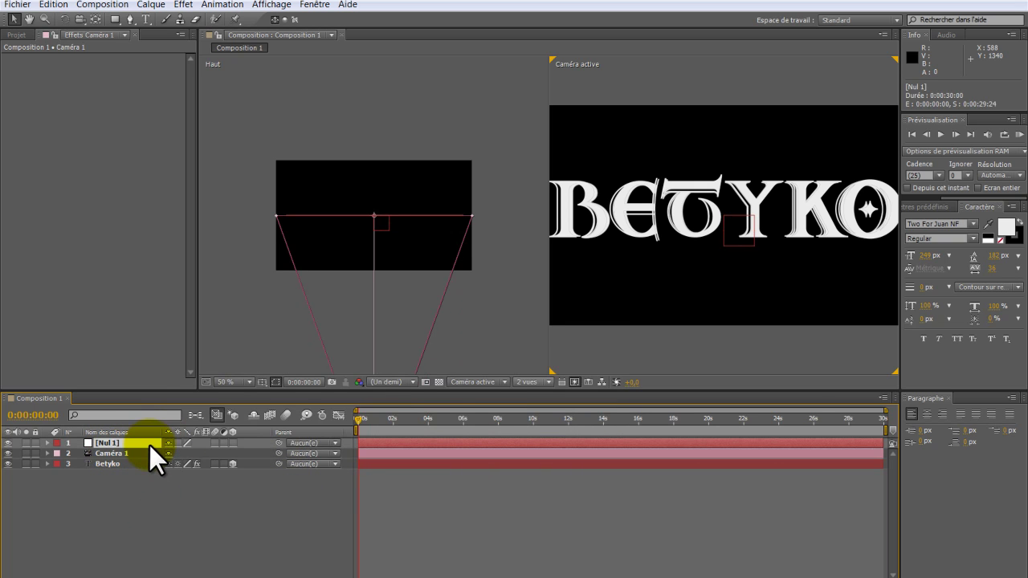
pyautogui.click(131, 452)
pyautogui.click(136, 445)
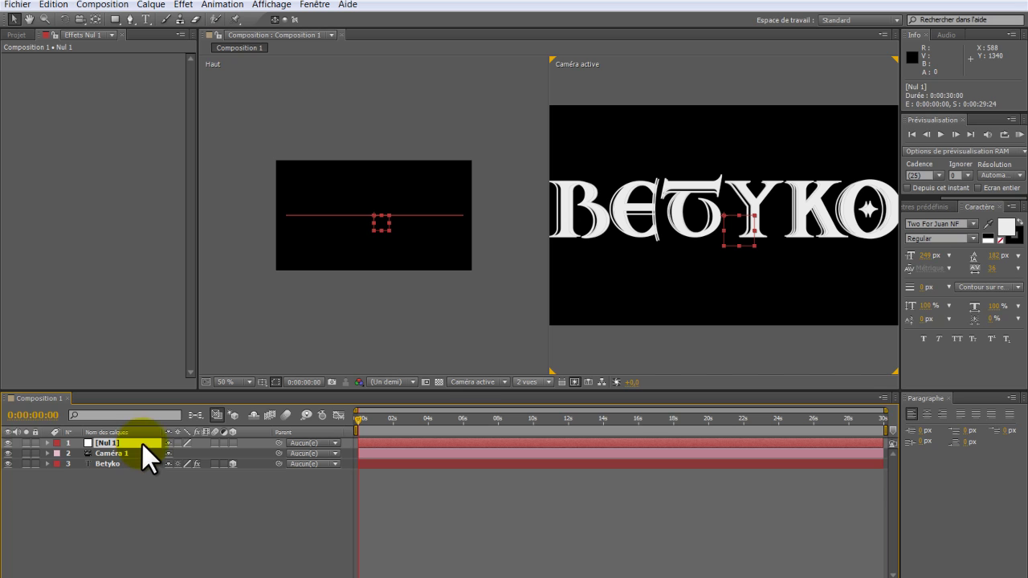
pyautogui.click(233, 442)
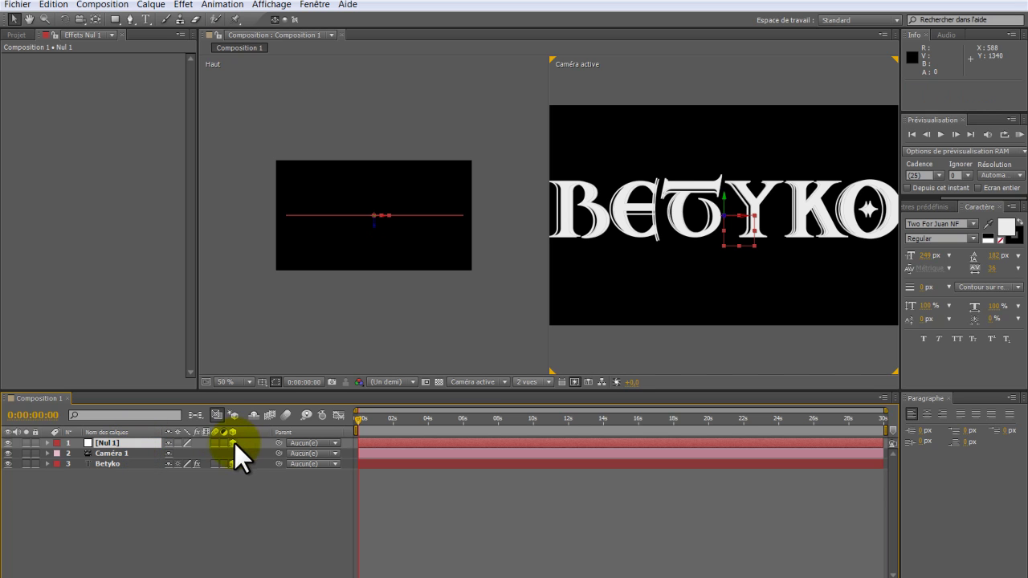
# Move the Nul 1 object slightly in the active camera view to about 650, 332, 0.
pyautogui.click(120, 455)
pyautogui.click(124, 445)
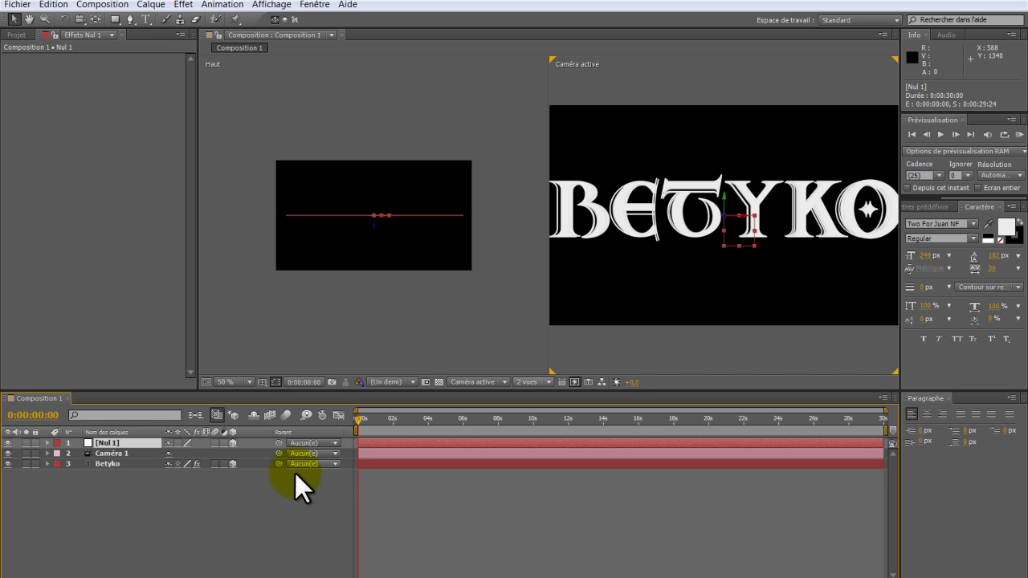
pyautogui.moveTo(738, 226)
pyautogui.mouseDown()
pyautogui.moveTo(740, 205)
pyautogui.moveTo(742, 218)
pyautogui.mouseUp()
pyautogui.click(364, 271)
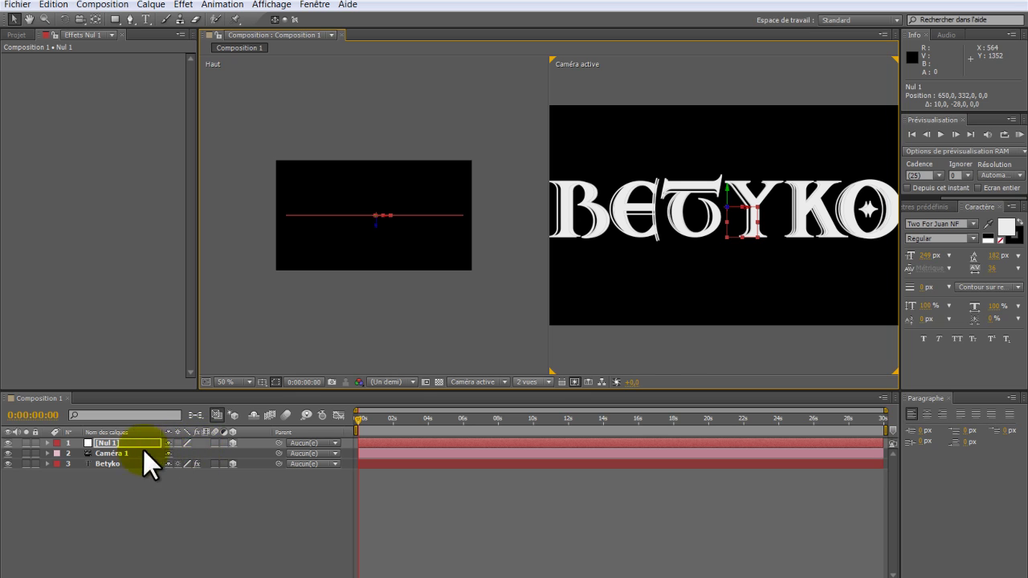
# Parent the Caméra 1 layer to Nul 1.
pyautogui.click(120, 454)
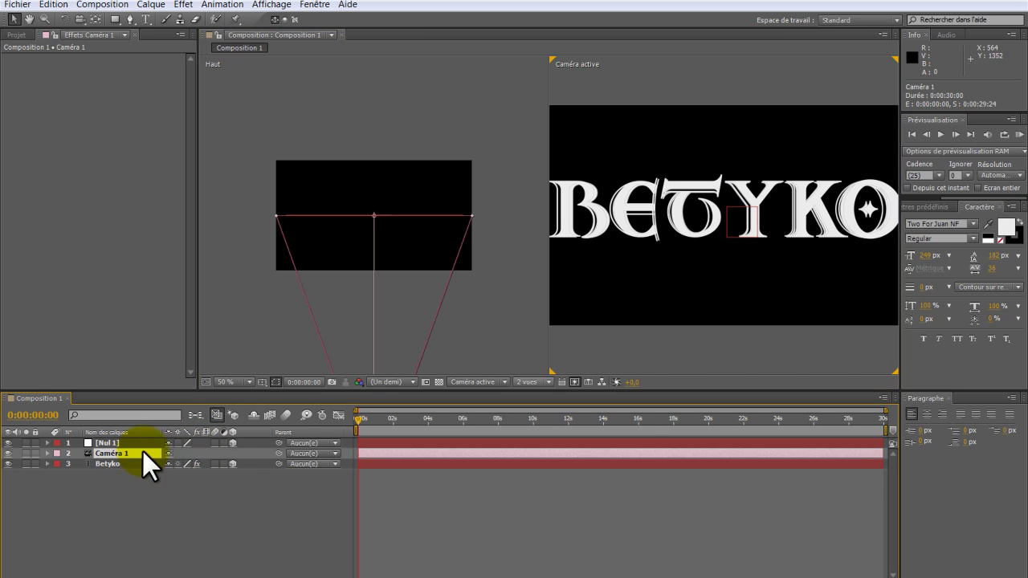
pyautogui.click(324, 454)
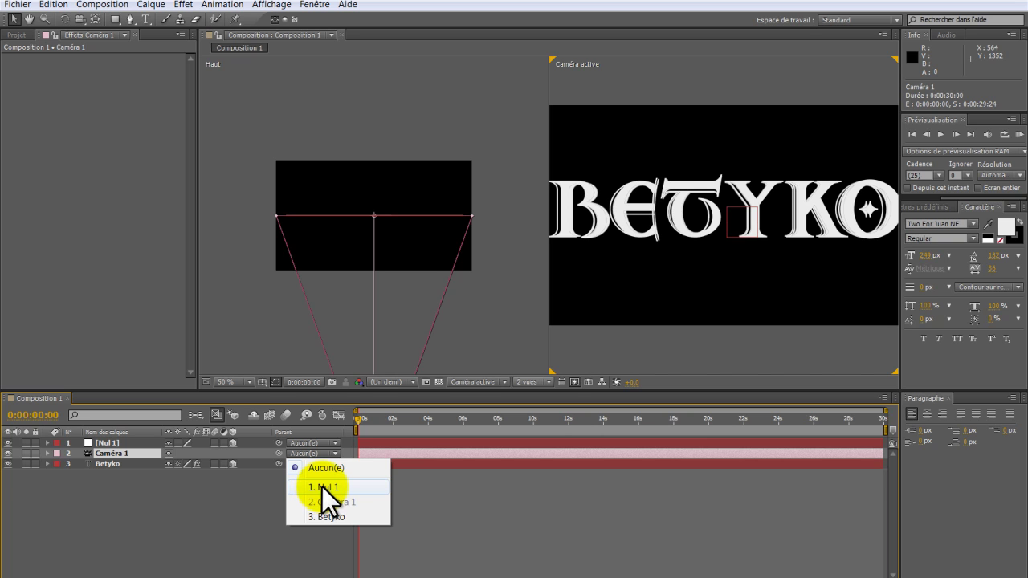
pyautogui.click(322, 486)
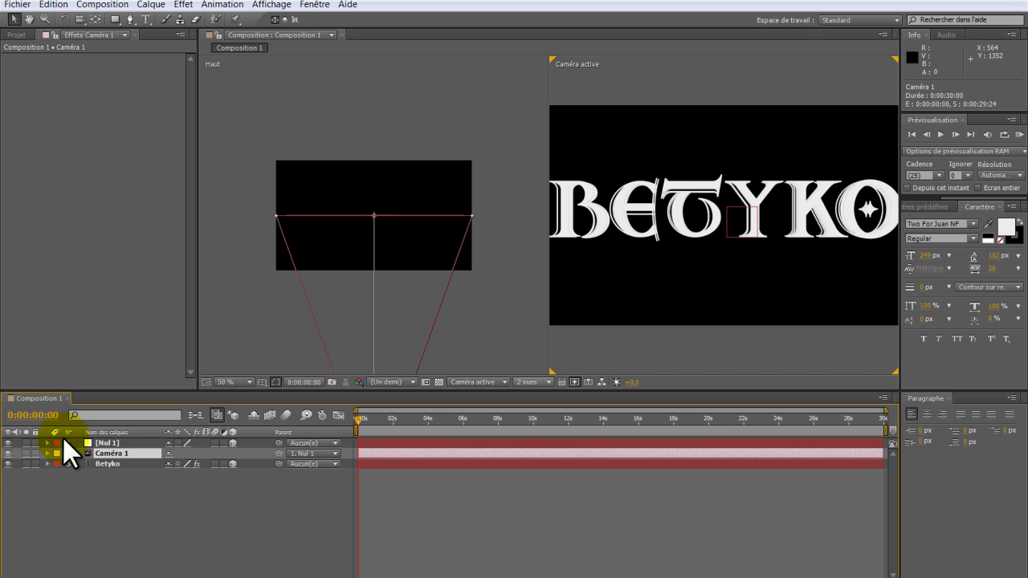
# Set Nul 1's Rotation X to 8° in its transform properties.
pyautogui.click(112, 444)
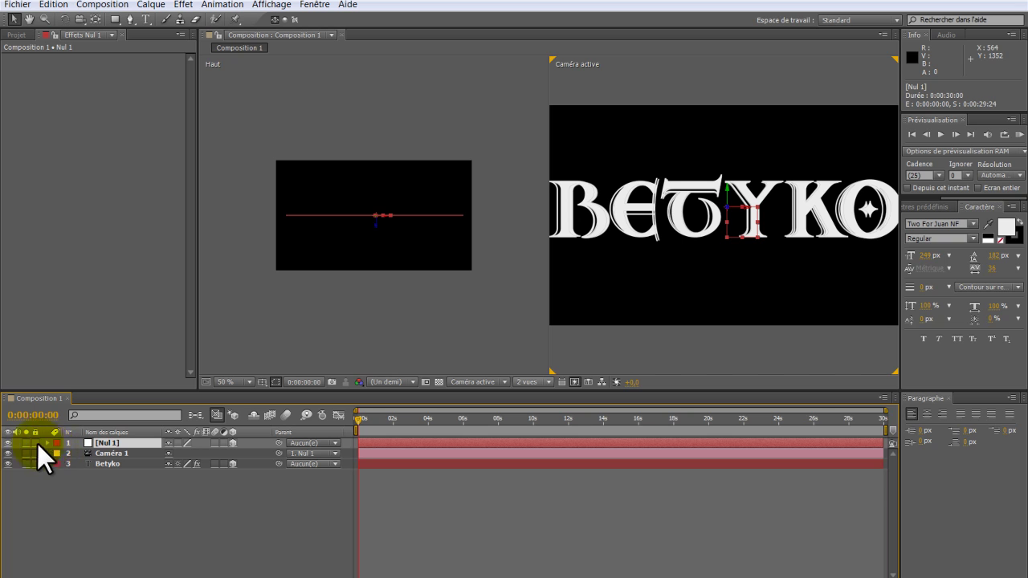
pyautogui.click(47, 443)
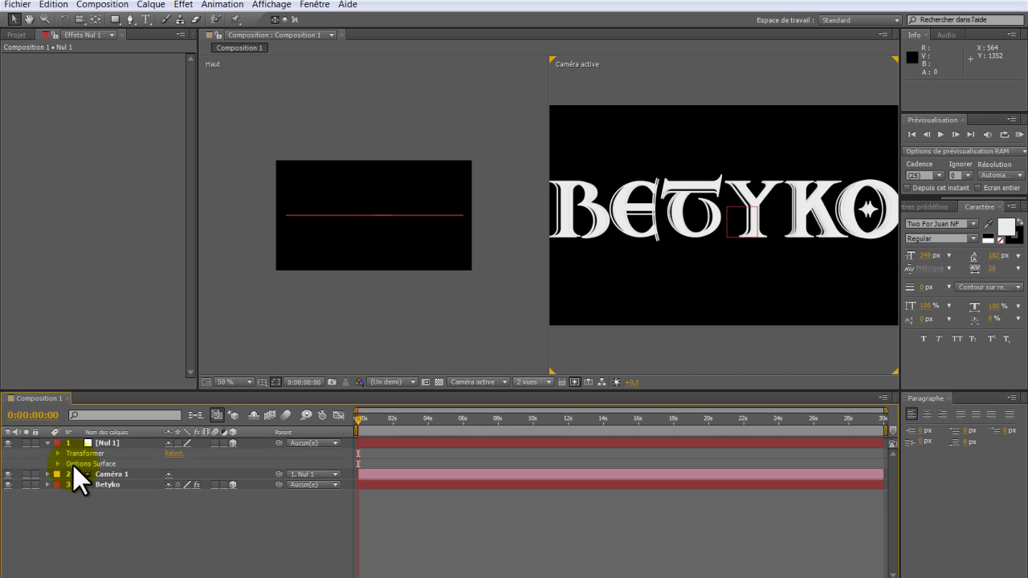
pyautogui.click(59, 452)
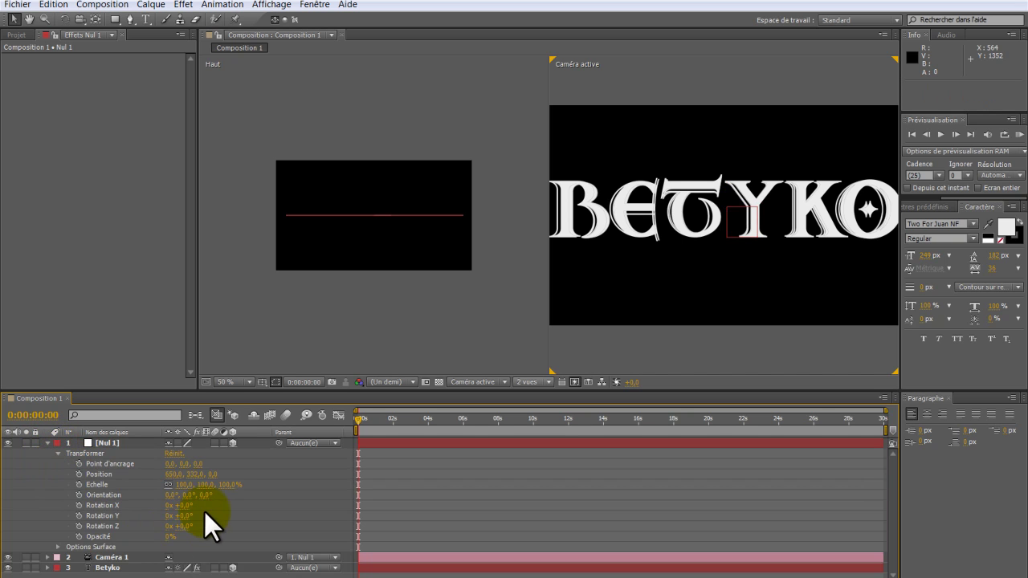
pyautogui.moveTo(186, 508)
pyautogui.mouseDown()
pyautogui.moveTo(241, 501)
pyautogui.moveTo(182, 511)
pyautogui.moveTo(196, 509)
pyautogui.mouseUp()
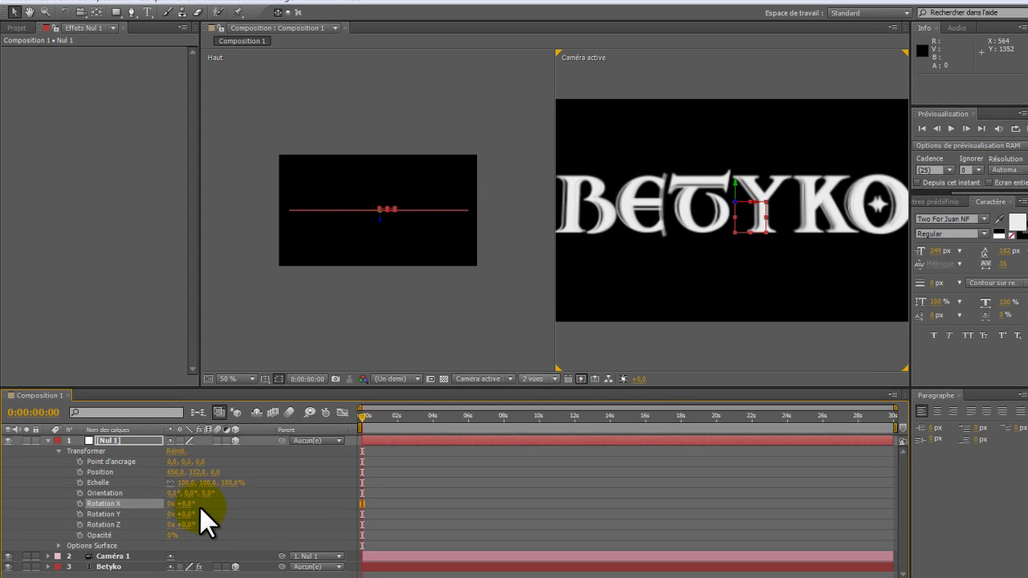
# Set the camera system of Betyko's Eclat effect to Caméra de composition.
pyautogui.click(126, 565)
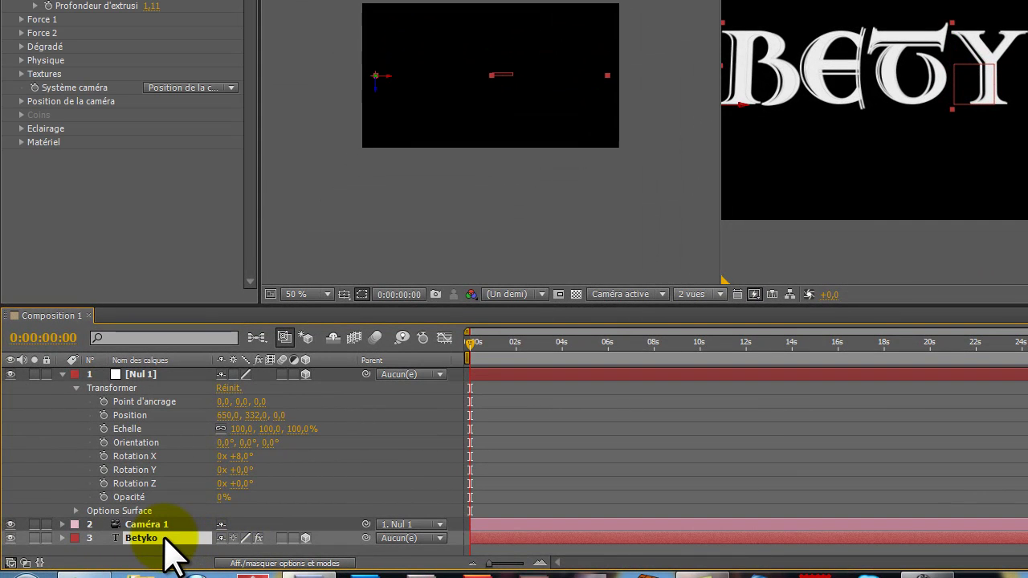
pyautogui.click(21, 100)
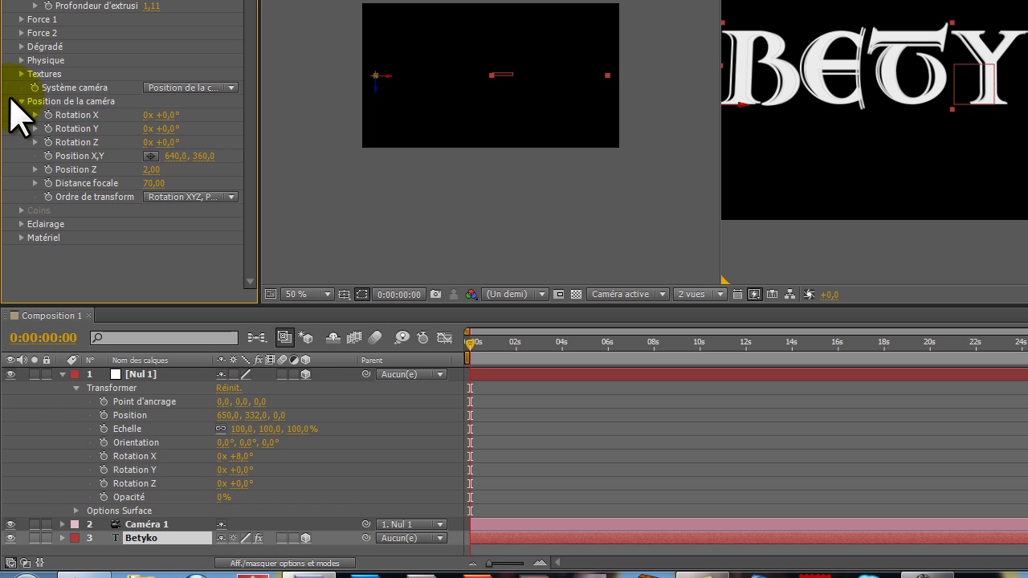
pyautogui.click(185, 88)
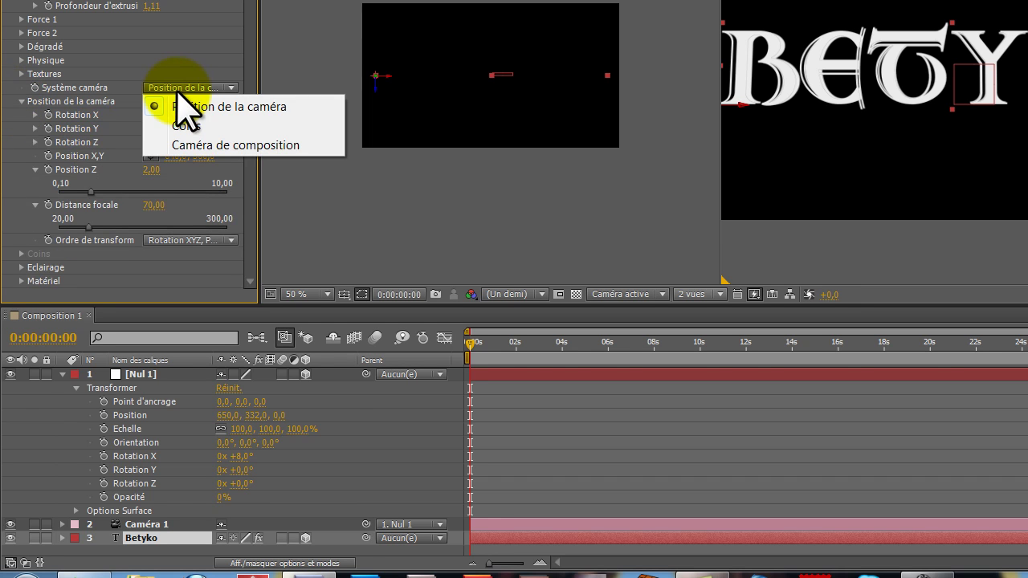
pyautogui.click(192, 148)
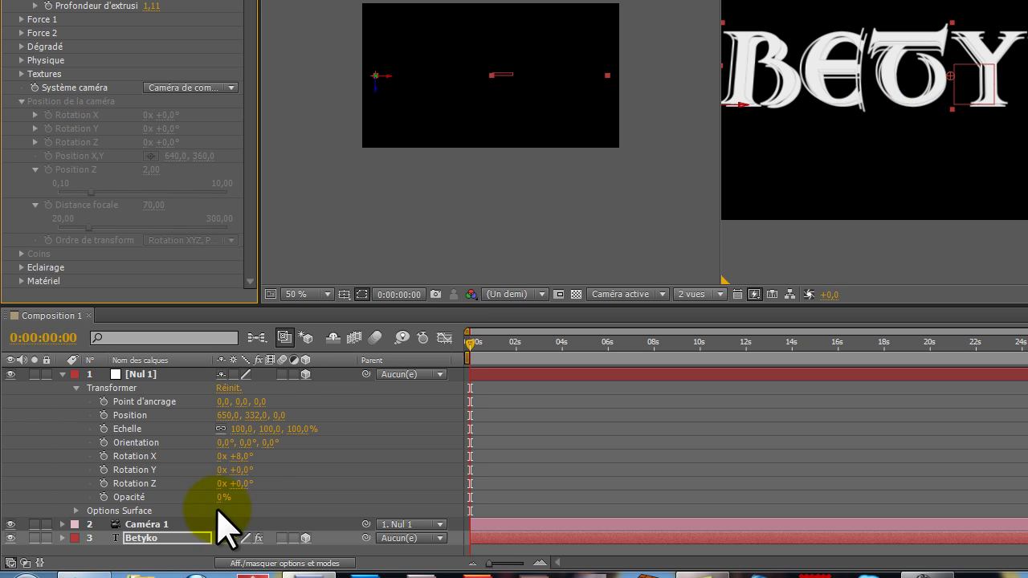
# Turn off 3D for the Betyko layer and keep Caméra de composition as the Eclat effect's camera system.
pyautogui.click(143, 524)
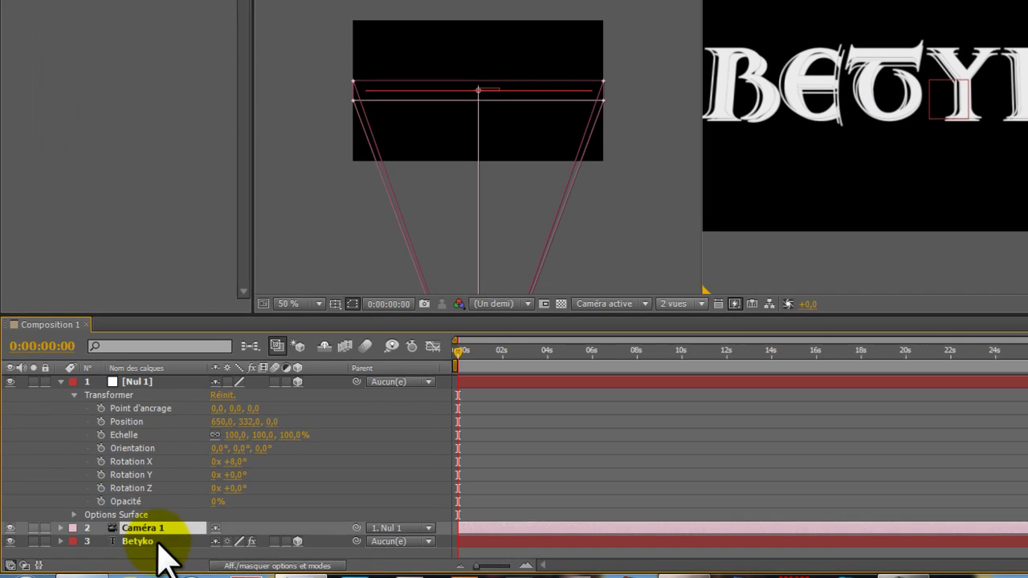
pyautogui.click(157, 538)
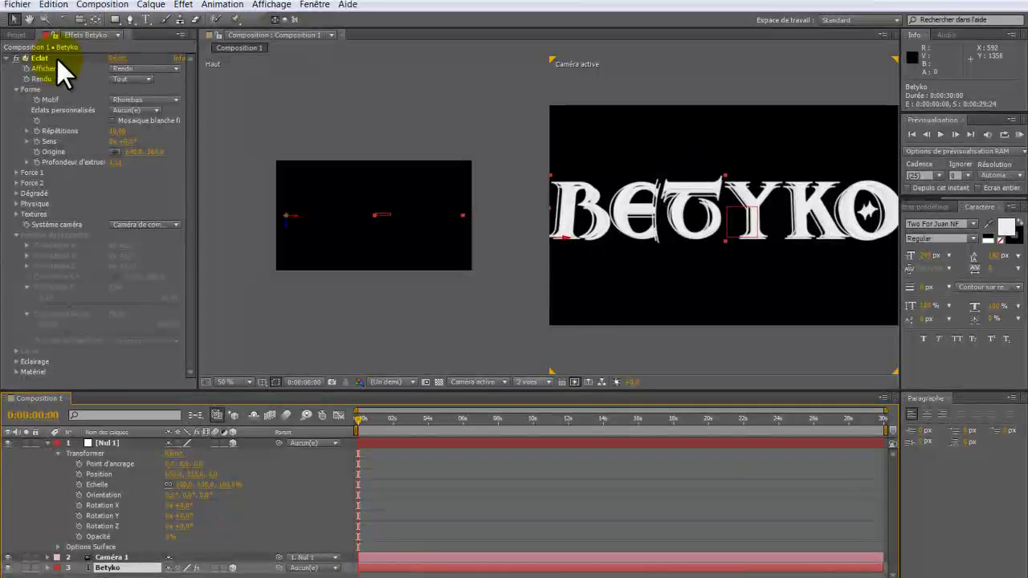
pyautogui.click(35, 59)
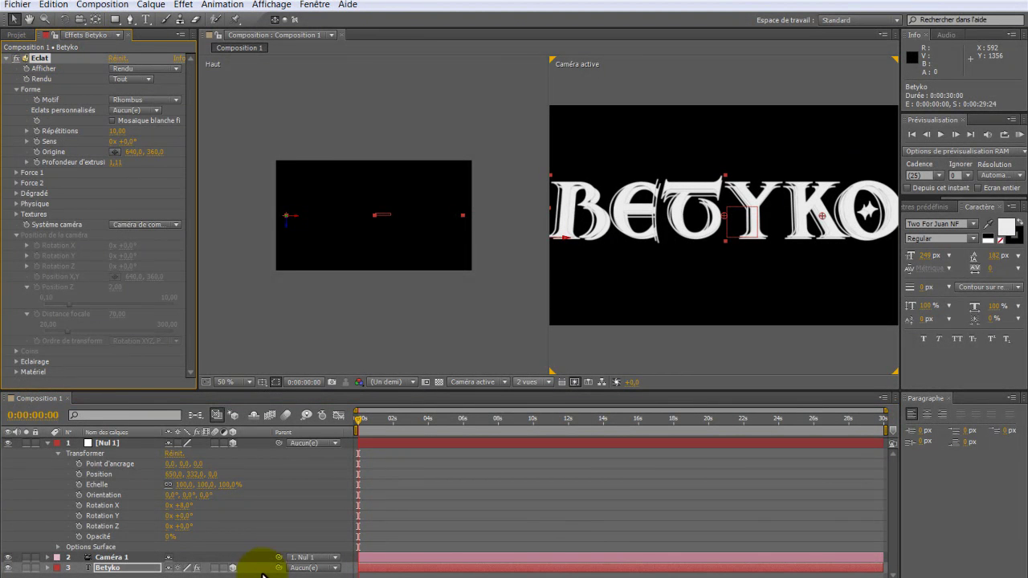
pyautogui.click(238, 568)
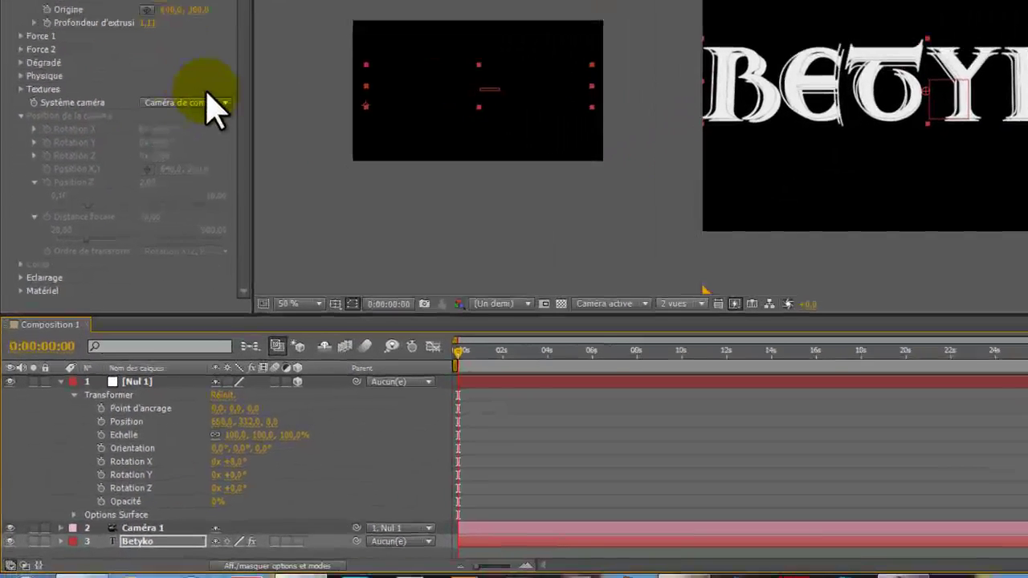
pyautogui.click(208, 101)
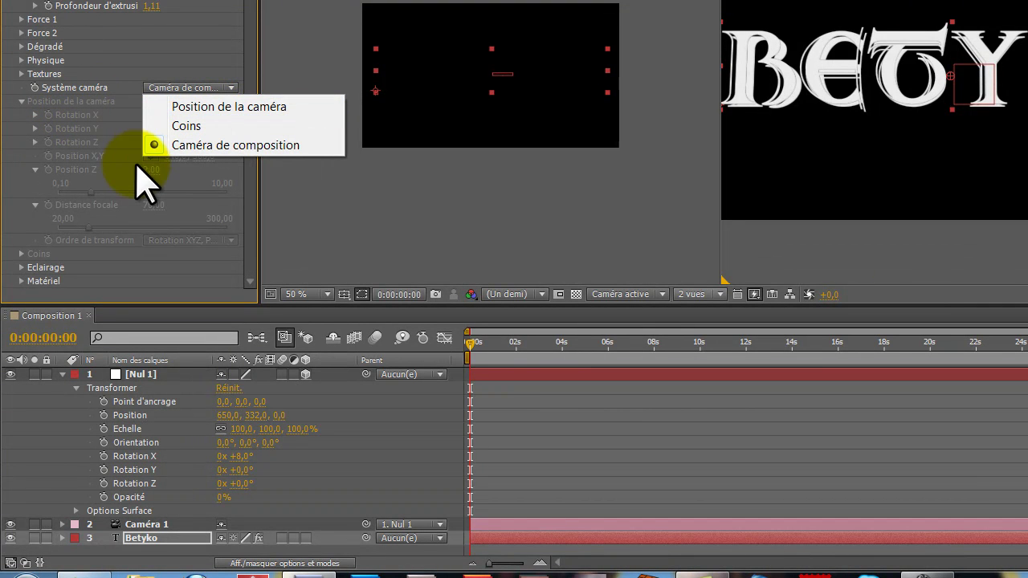
pyautogui.click(225, 146)
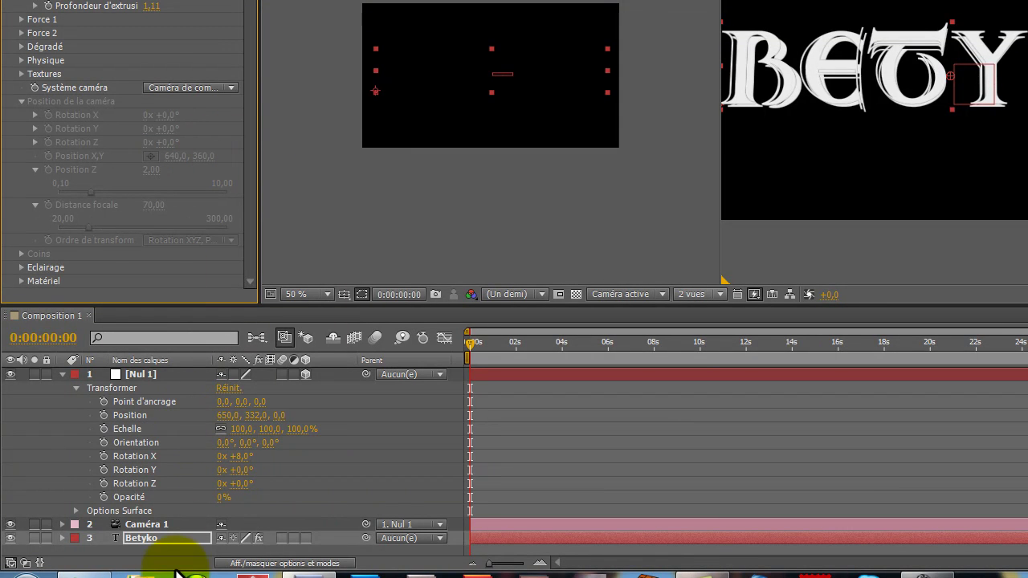
pyautogui.click(119, 374)
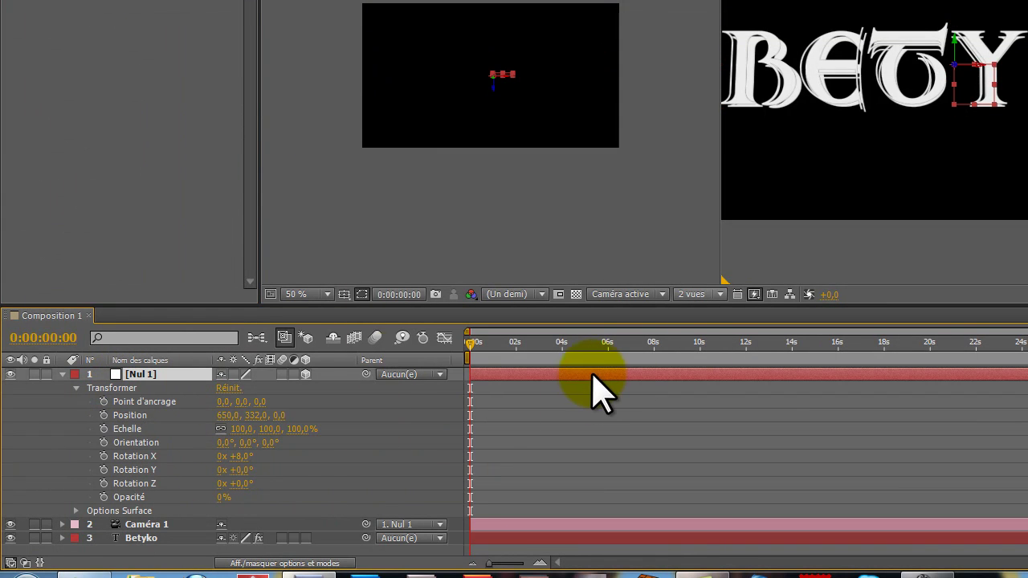
pyautogui.click(139, 527)
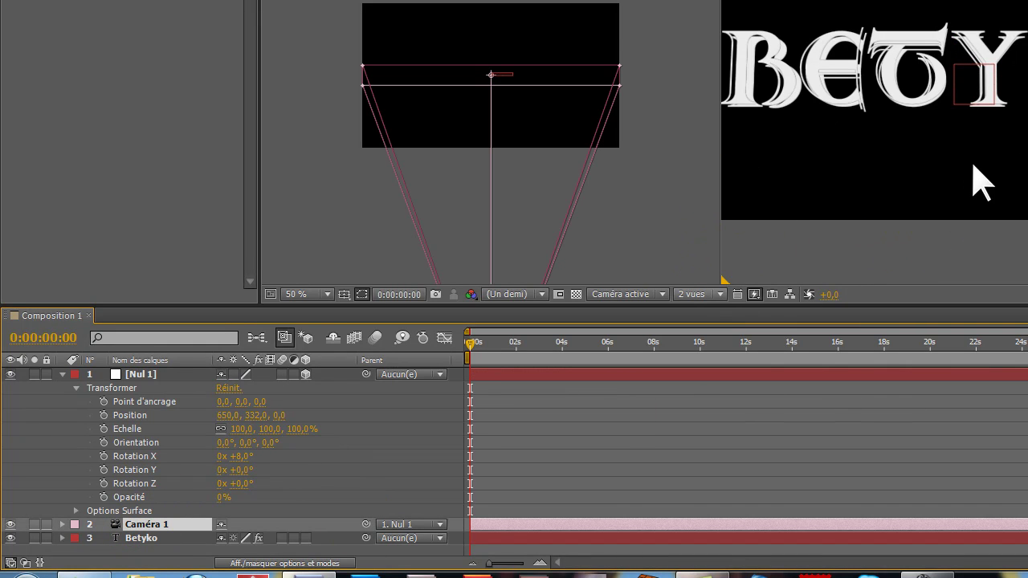
pyautogui.moveTo(464, 338); pyautogui.dragTo(436, 400)
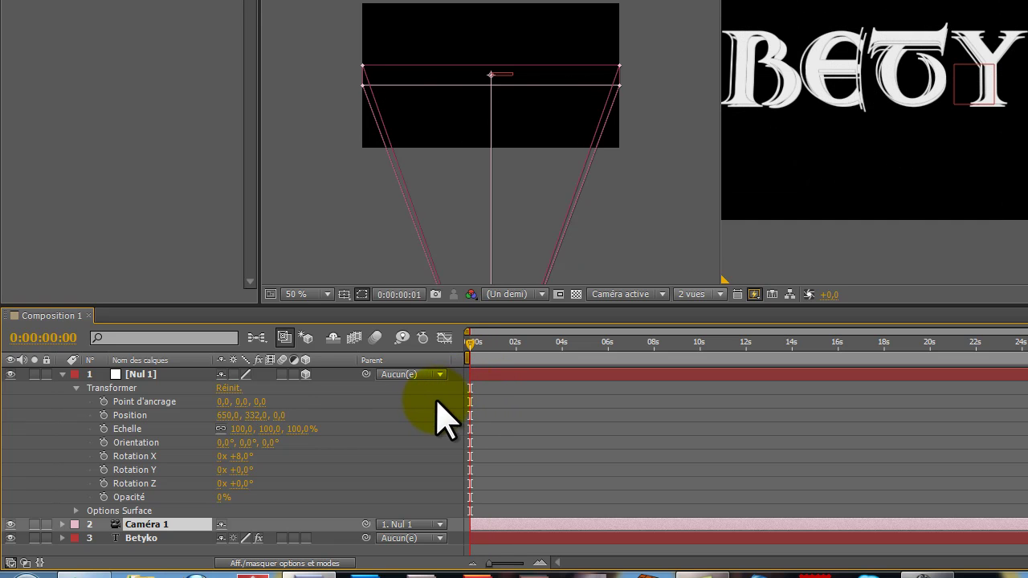
# Try out a large Rotation X on Nul 1, reset it to 0°, and collapse the layer's properties.
pyautogui.moveTo(239, 466); pyautogui.dragTo(336, 471)
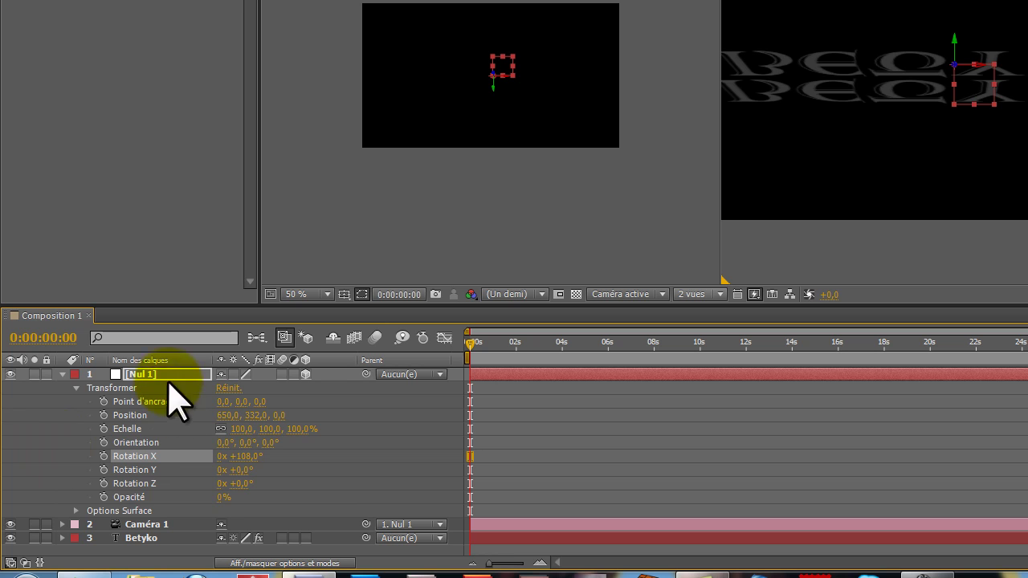
pyautogui.moveTo(253, 460)
pyautogui.mouseDown()
pyautogui.moveTo(223, 465)
pyautogui.moveTo(237, 462)
pyautogui.mouseUp()
pyautogui.click(255, 459)
pyautogui.write('0')
pyautogui.press('Return')
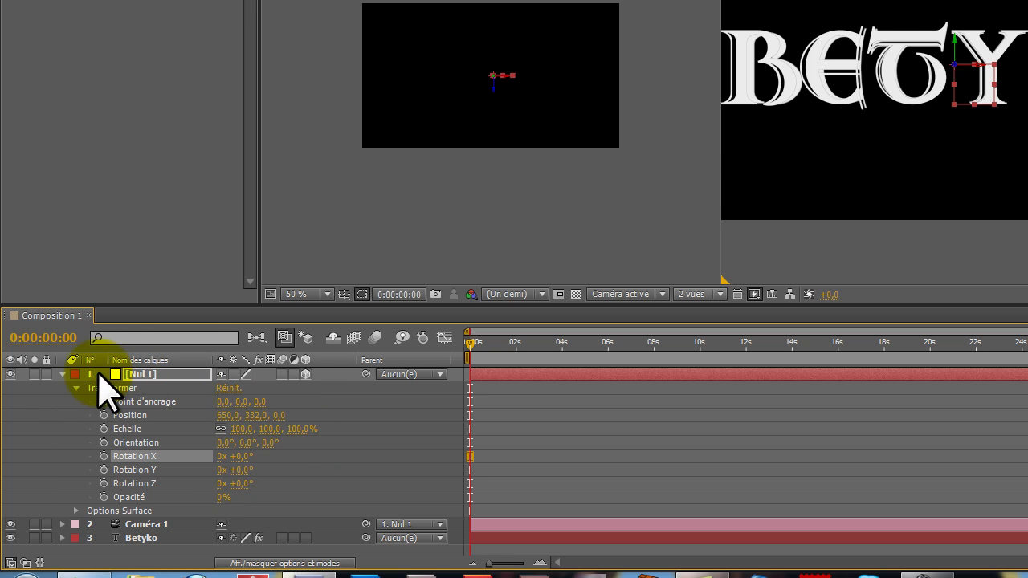
pyautogui.click(64, 394)
pyautogui.click(62, 374)
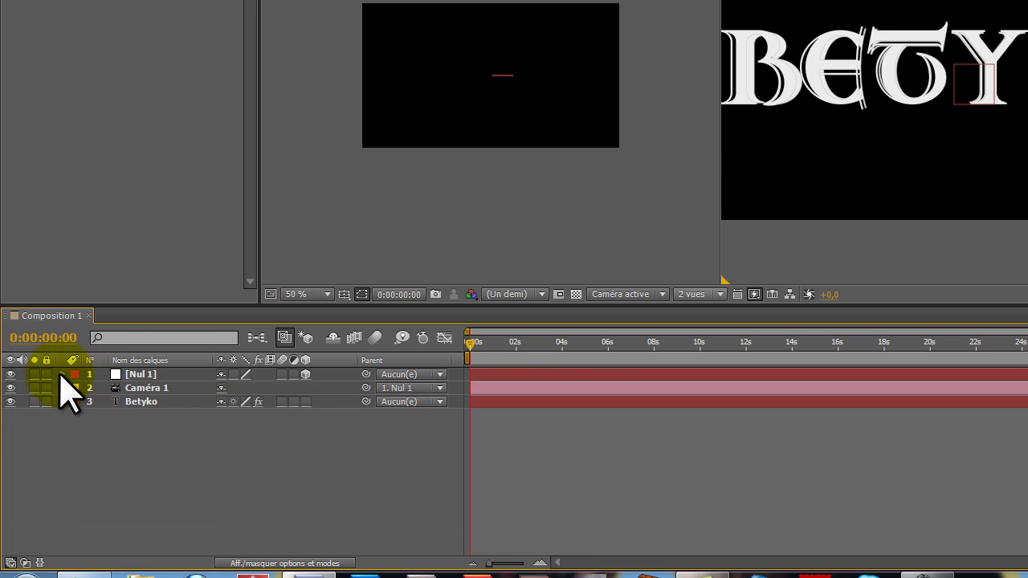
# Examine the Physique settings of the Betyko layer's Eclat effect.
pyautogui.click(141, 402)
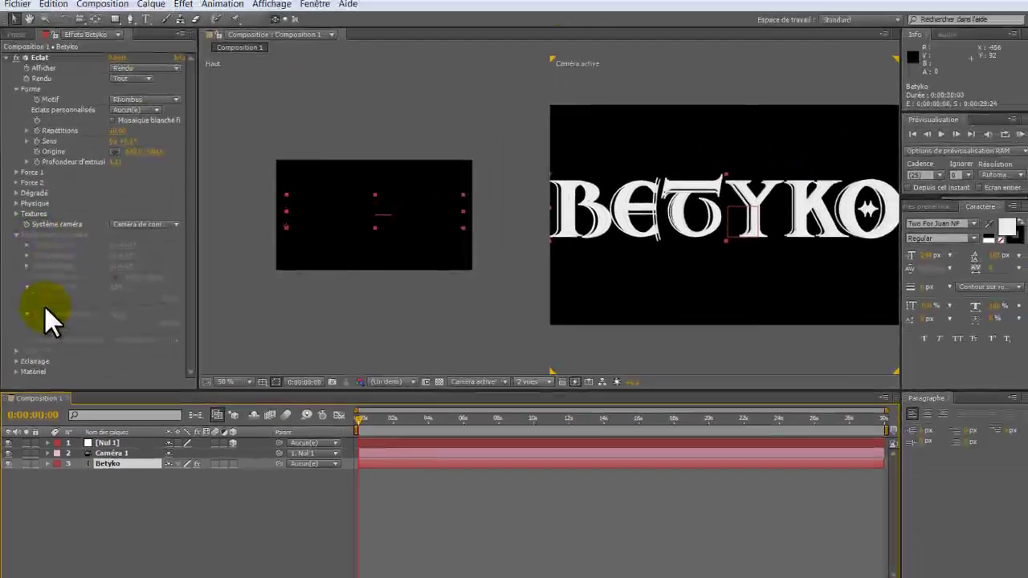
pyautogui.click(15, 203)
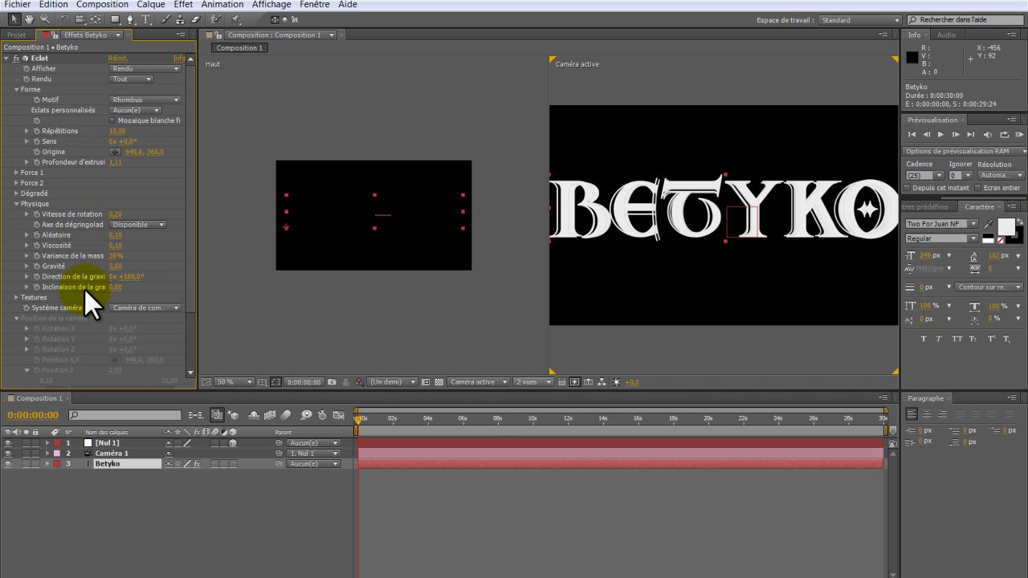
pyautogui.click(17, 203)
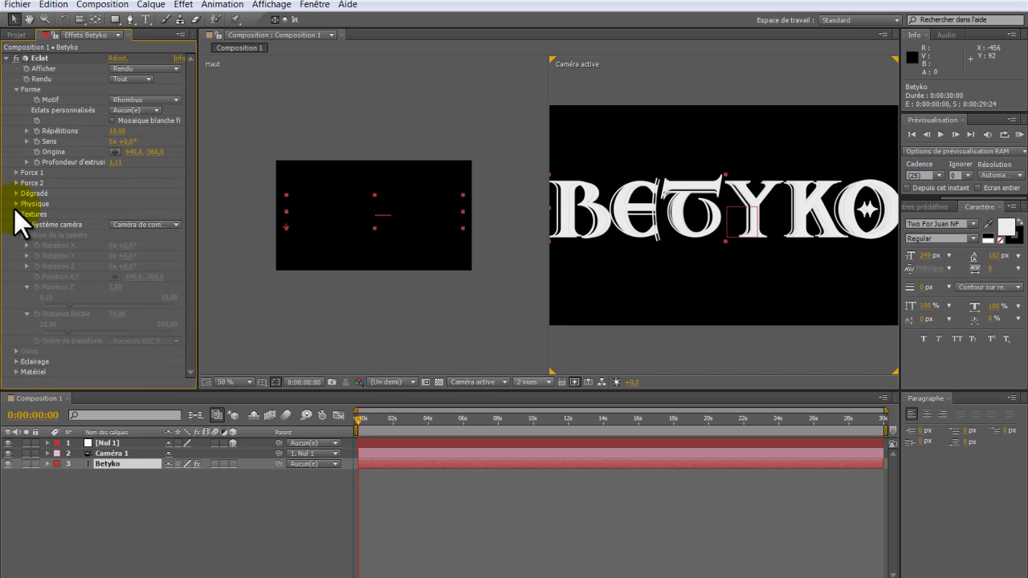
# Set the Eclat effect's texture colour to dark red 390000.
pyautogui.click(15, 214)
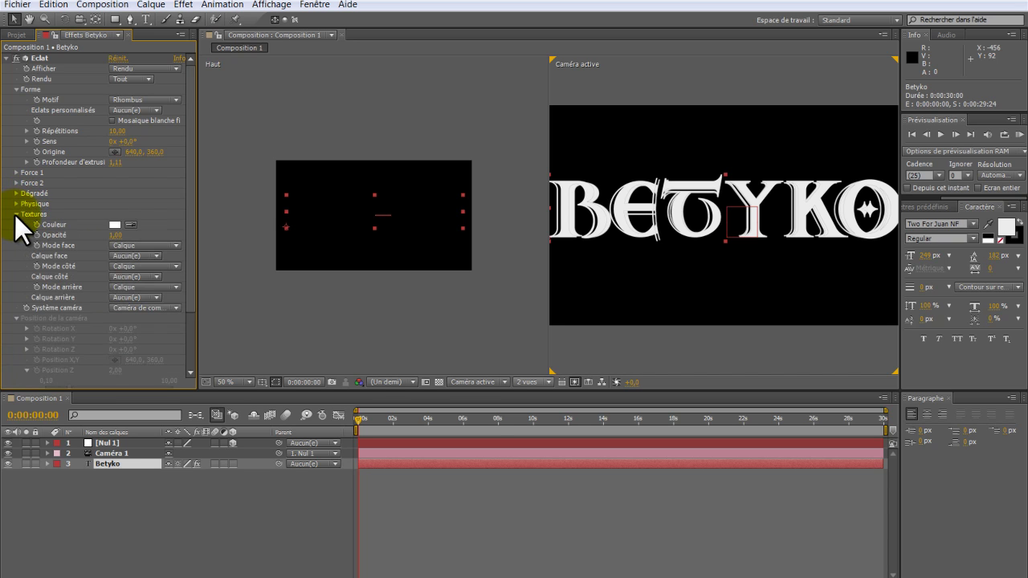
pyautogui.click(113, 226)
pyautogui.moveTo(500, 314); pyautogui.dragTo(522, 338)
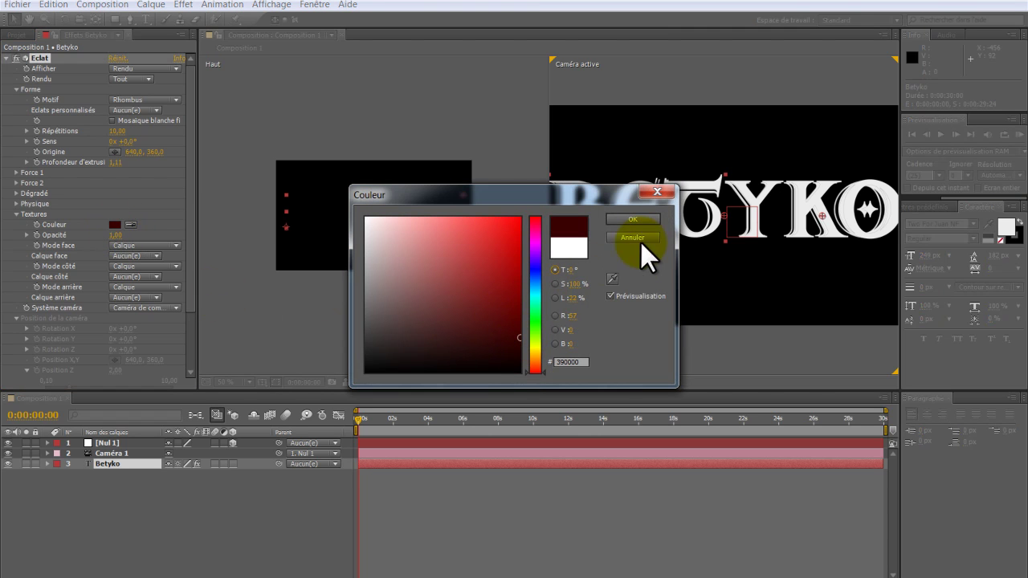
pyautogui.click(629, 222)
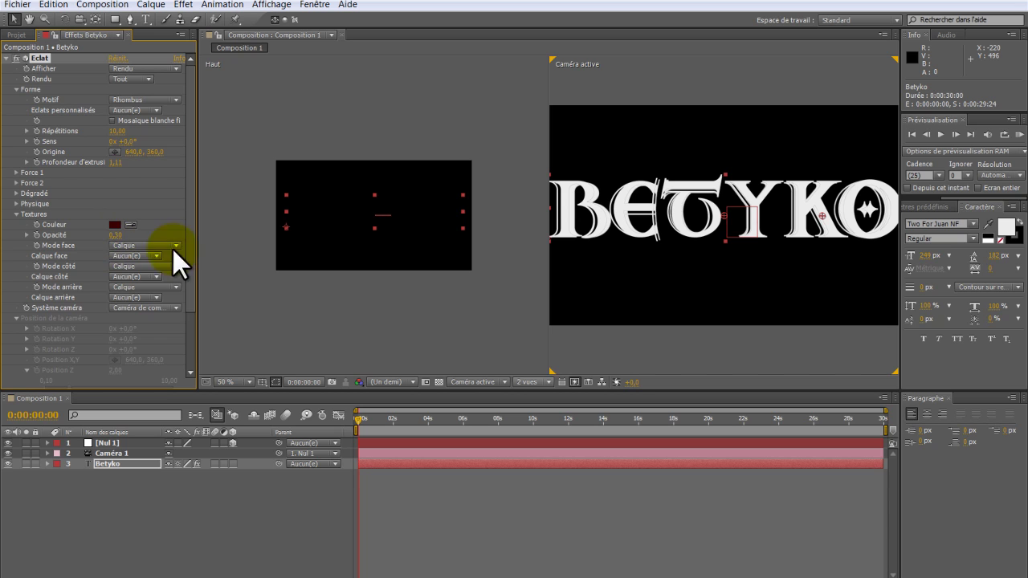
# Set both Mode face and Mode côté of the Eclat textures to Calque teinté.
pyautogui.click(148, 246)
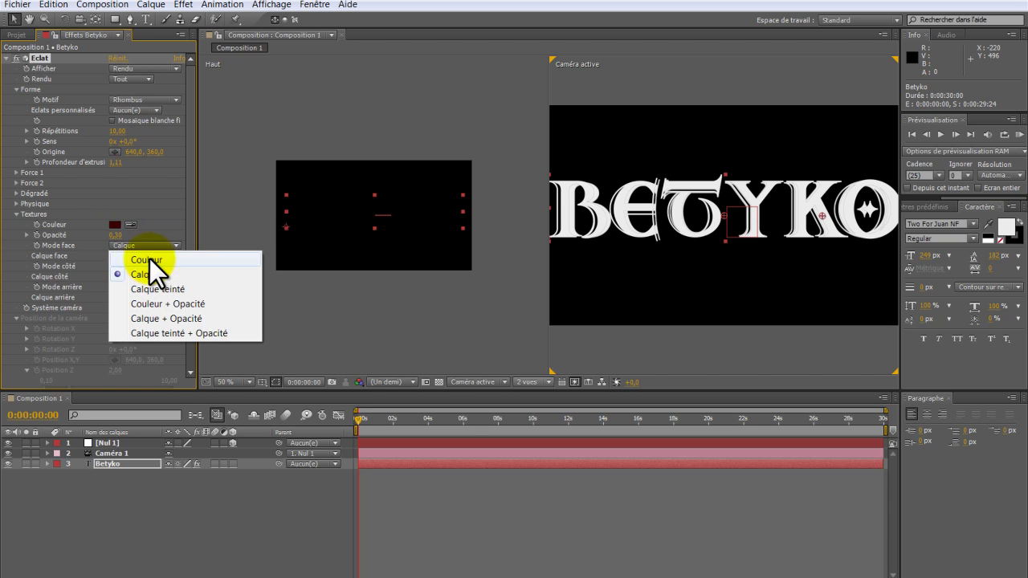
pyautogui.click(182, 289)
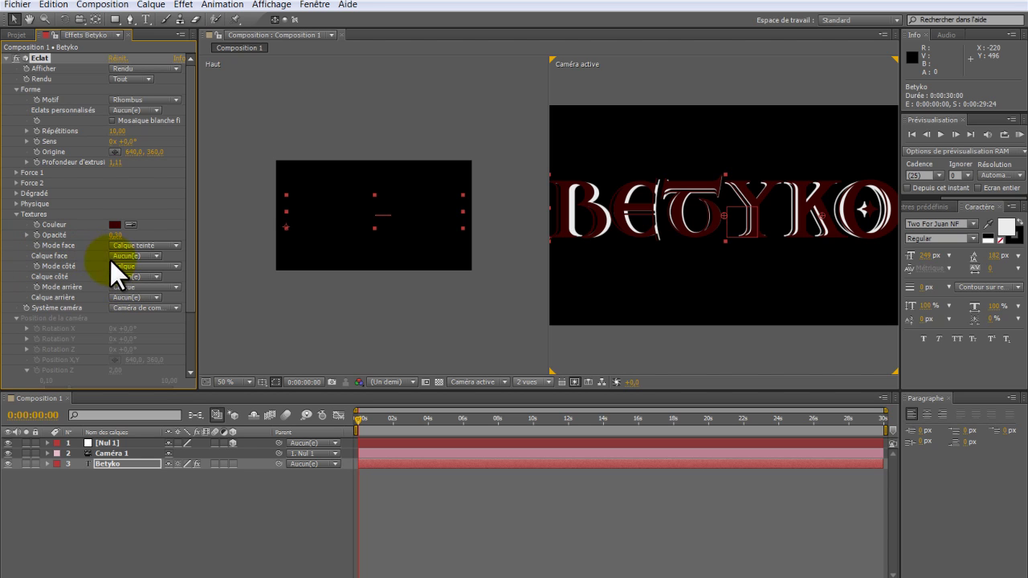
pyautogui.click(152, 265)
pyautogui.click(154, 308)
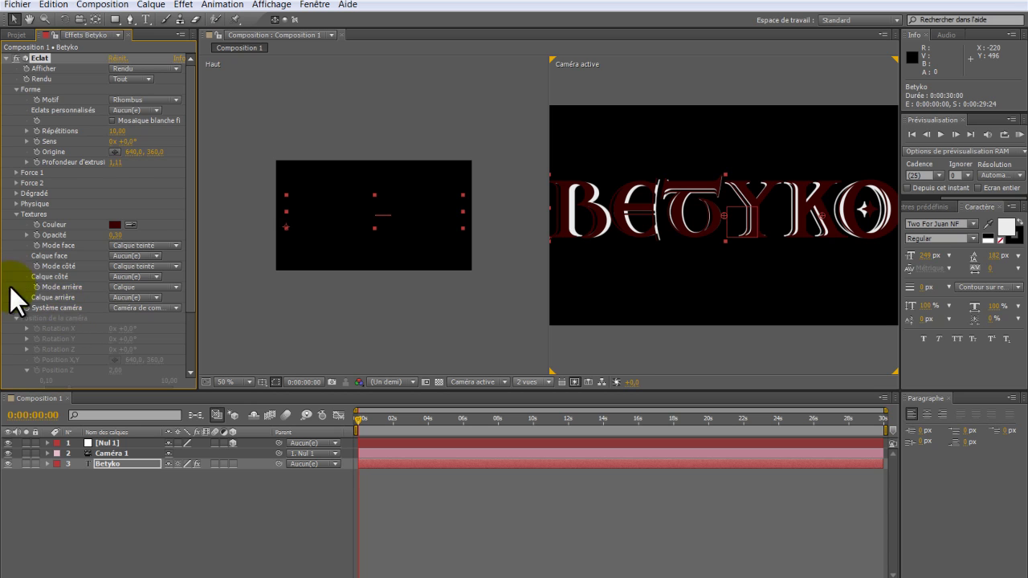
# Try Couleur for Mode arrière of the Eclat textures, and settle on Calque teinté.
pyautogui.click(133, 287)
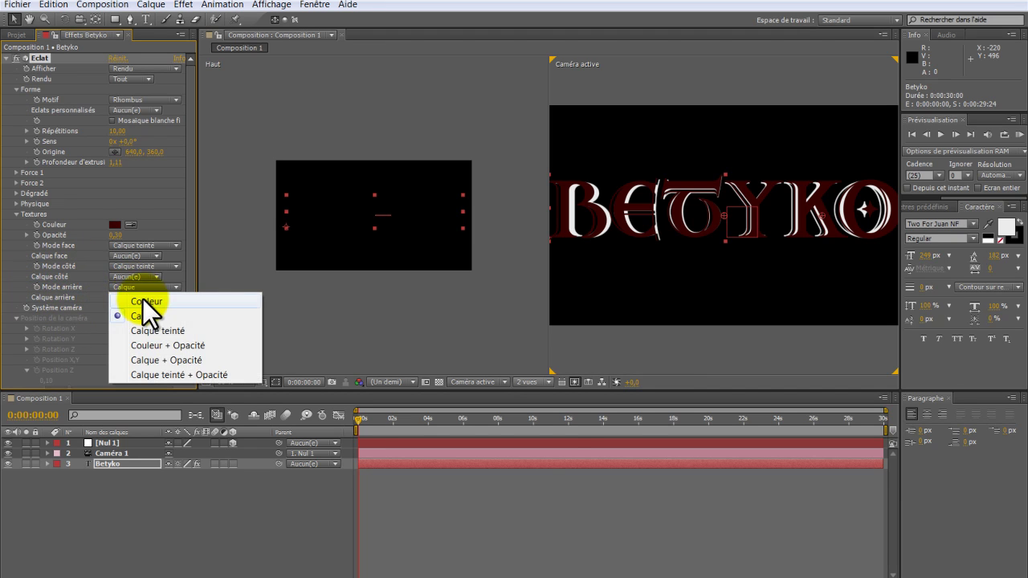
pyautogui.click(147, 300)
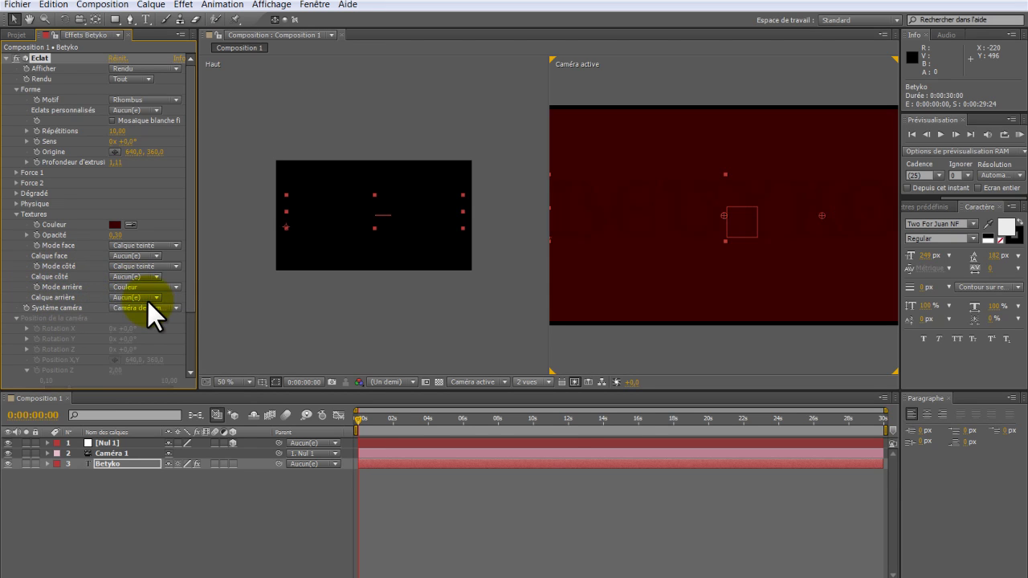
pyautogui.click(139, 266)
pyautogui.click(43, 293)
pyautogui.click(148, 287)
pyautogui.click(155, 331)
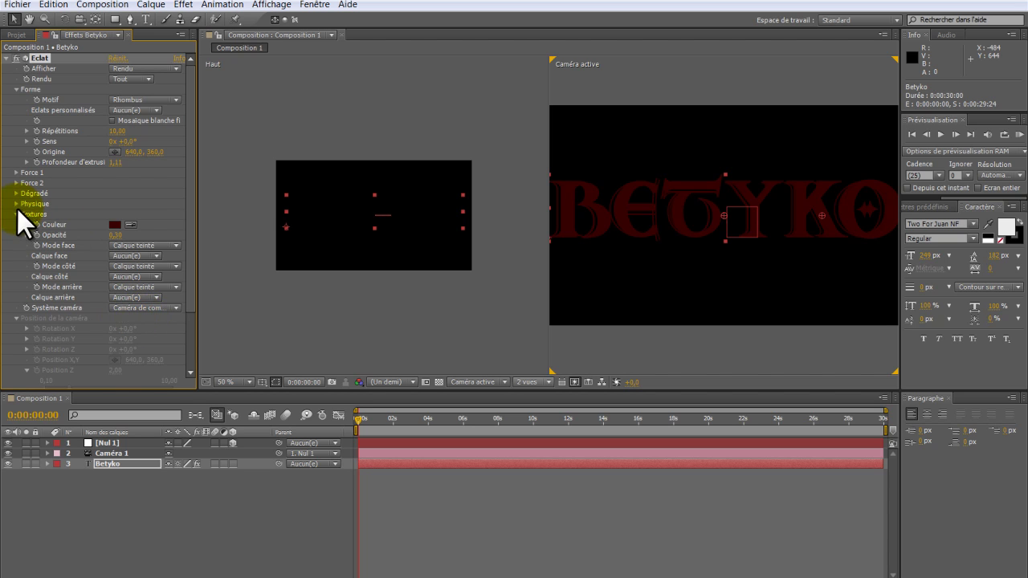
# Set the opacity of the Eclat textures to 1,00 and collapse the Textures settings.
pyautogui.moveTo(109, 238)
pyautogui.mouseDown()
pyautogui.moveTo(78, 246)
pyautogui.moveTo(112, 245)
pyautogui.mouseUp()
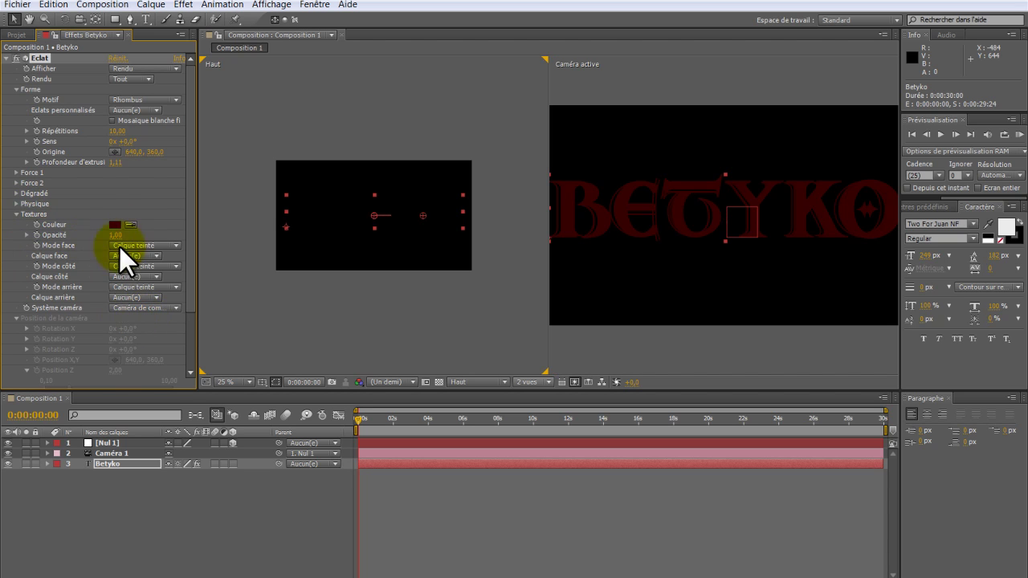
pyautogui.click(154, 242)
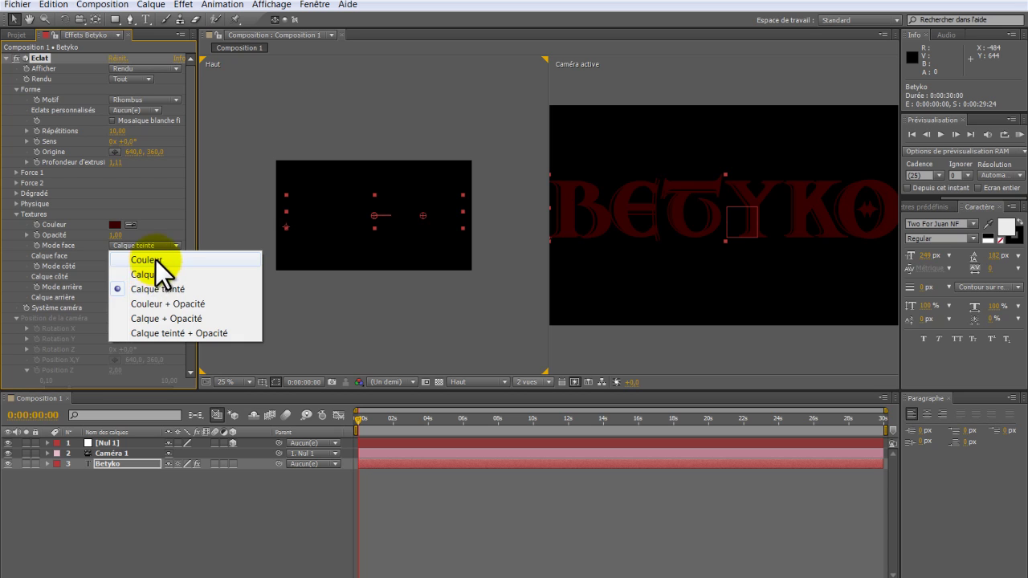
pyautogui.click(156, 221)
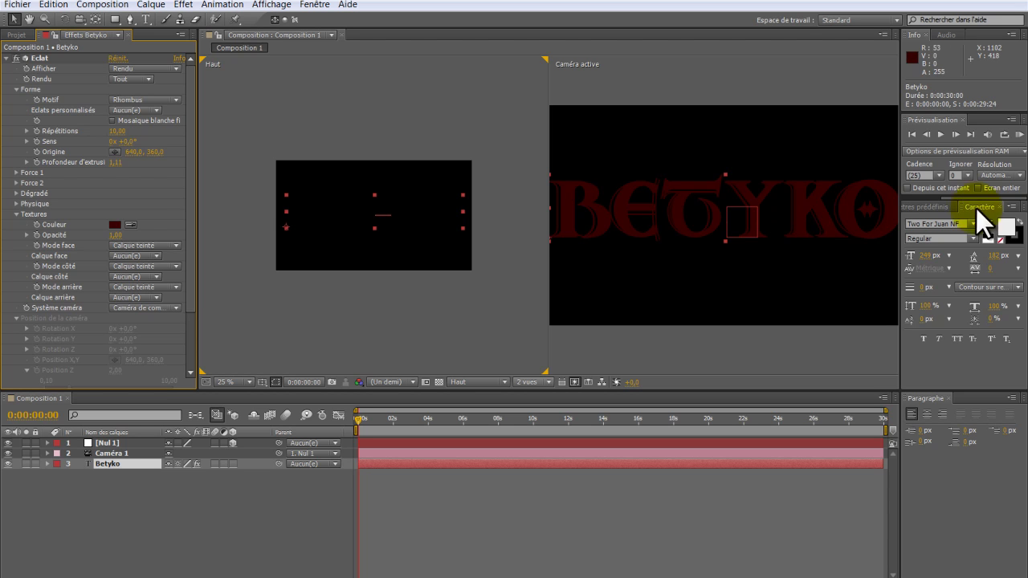
pyautogui.click(17, 213)
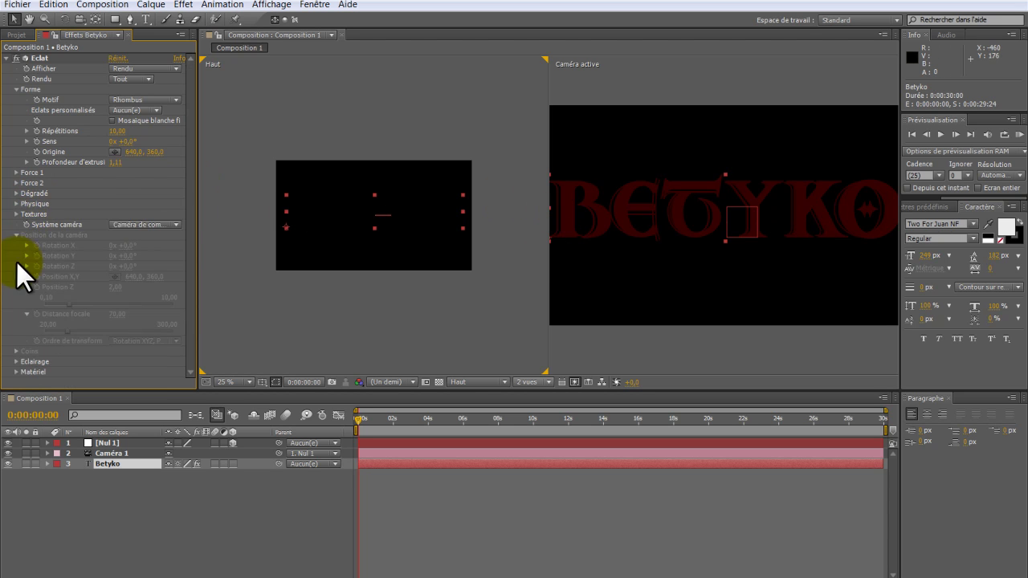
# Set the Eclat material's diffuse reflection to 1,09, specular reflection to 0,110 and highlight intensity to 25,90.
pyautogui.click(16, 371)
pyautogui.moveTo(115, 362)
pyautogui.mouseDown()
pyautogui.moveTo(161, 371)
pyautogui.moveTo(147, 371)
pyautogui.mouseUp()
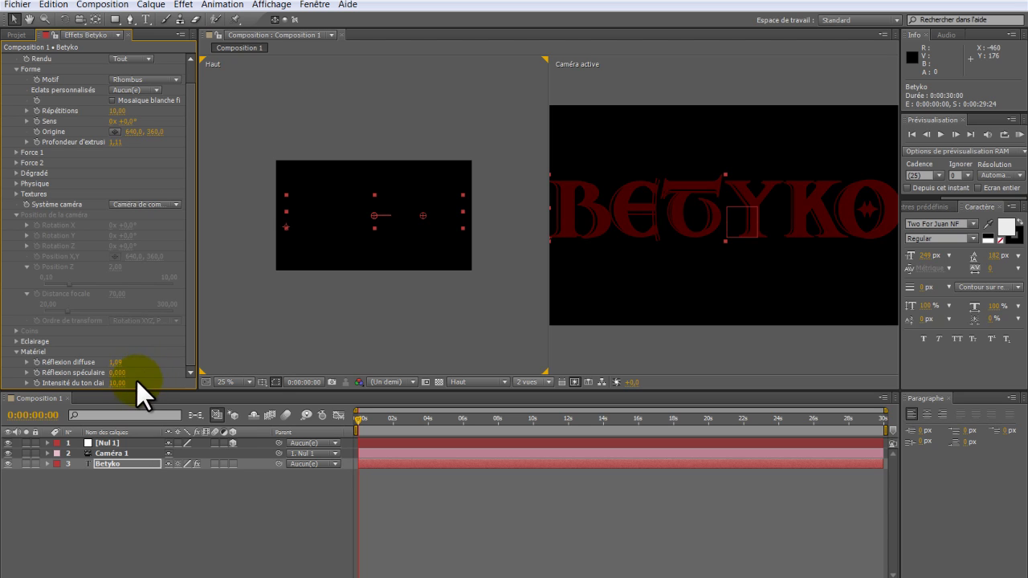
pyautogui.moveTo(119, 380)
pyautogui.mouseDown()
pyautogui.moveTo(140, 372)
pyautogui.moveTo(129, 374)
pyautogui.mouseUp()
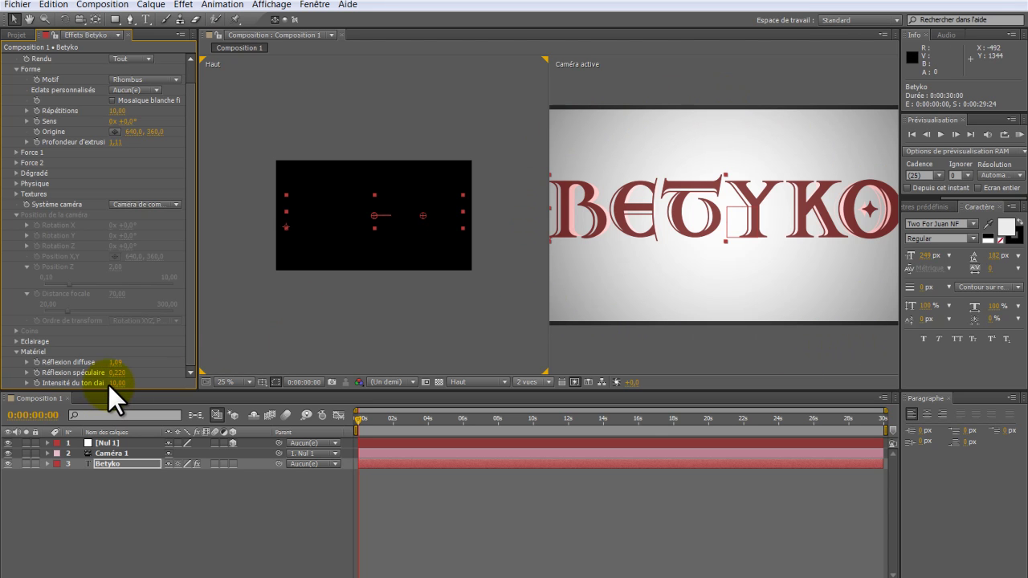
pyautogui.moveTo(116, 372)
pyautogui.mouseDown()
pyautogui.moveTo(100, 374)
pyautogui.moveTo(124, 375)
pyautogui.mouseUp()
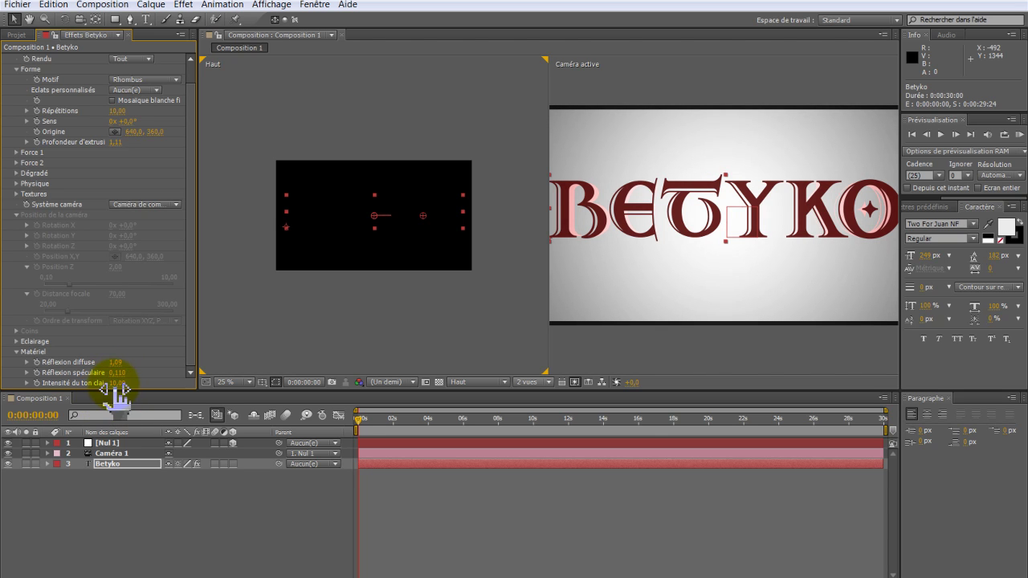
pyautogui.moveTo(117, 388); pyautogui.dragTo(202, 375)
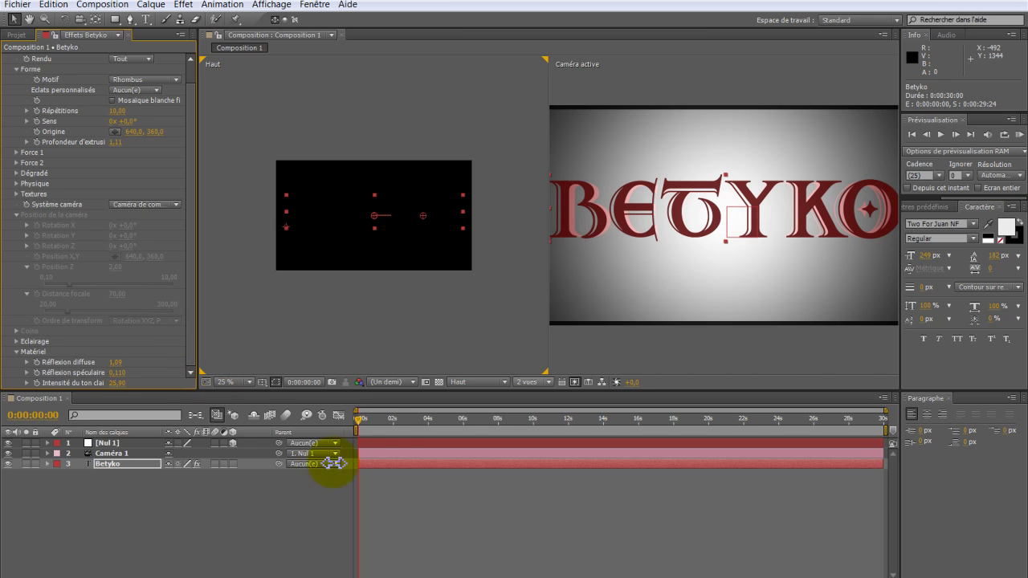
# Preview the Betyko shatter animation from the start of the timeline, scrubbing through its opening seconds and replaying it.
pyautogui.moveTo(366, 420)
pyautogui.mouseDown()
pyautogui.moveTo(383, 419)
pyautogui.moveTo(357, 417)
pyautogui.mouseUp()
pyautogui.press('KP_0')
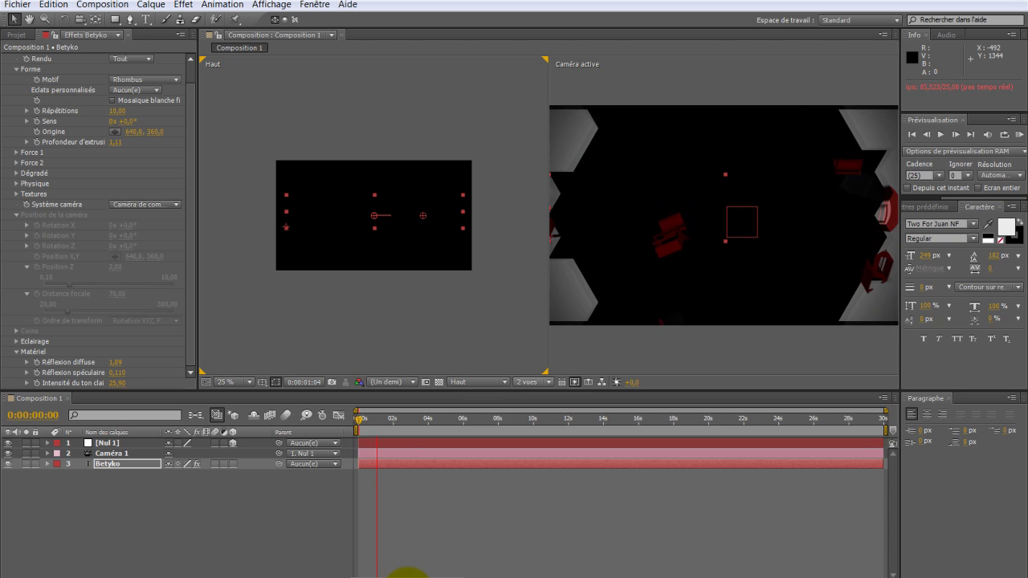
pyautogui.moveTo(387, 417); pyautogui.dragTo(339, 430)
pyautogui.press('space')
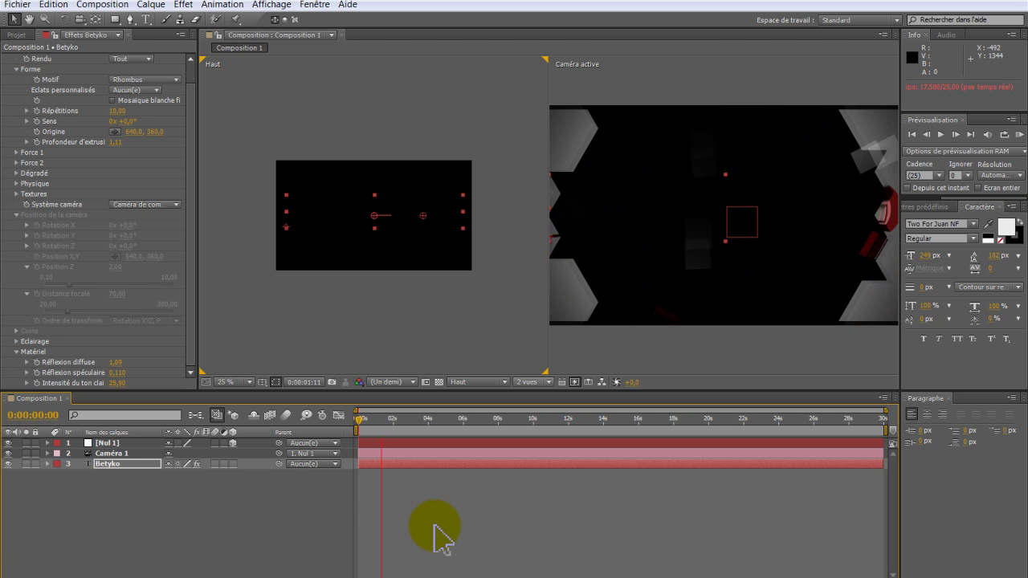
pyautogui.moveTo(384, 423); pyautogui.dragTo(329, 422)
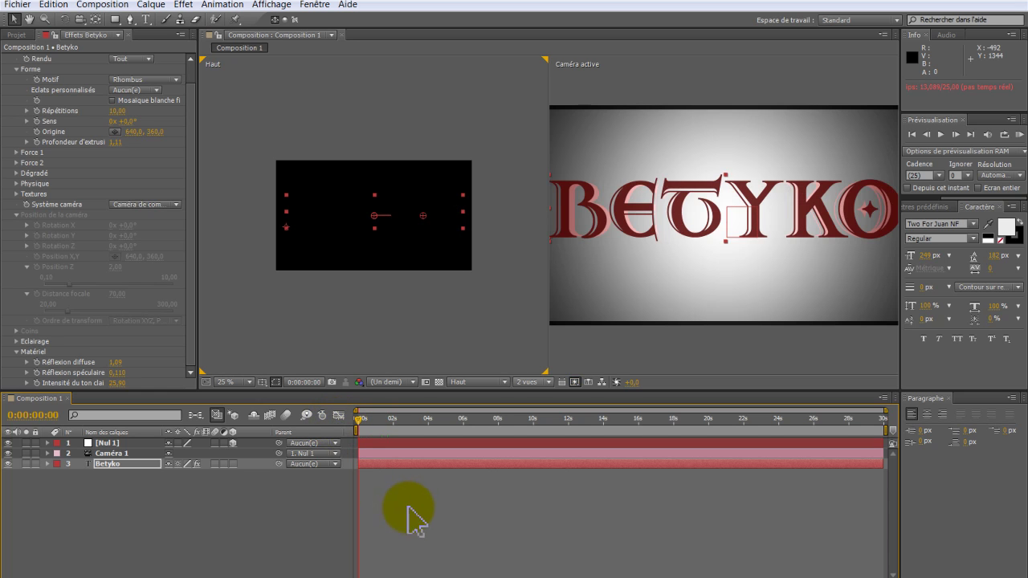
pyautogui.press('space')
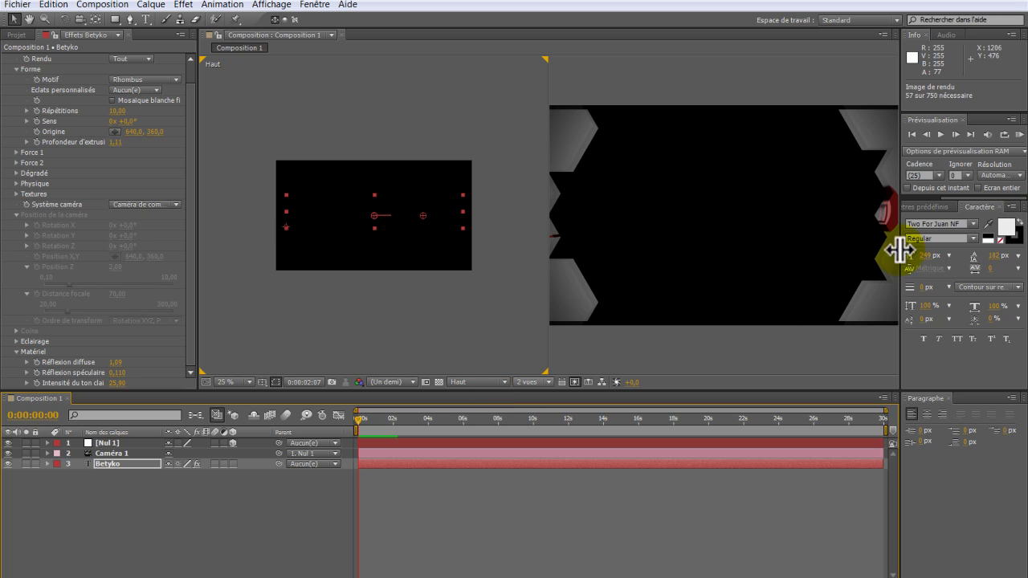